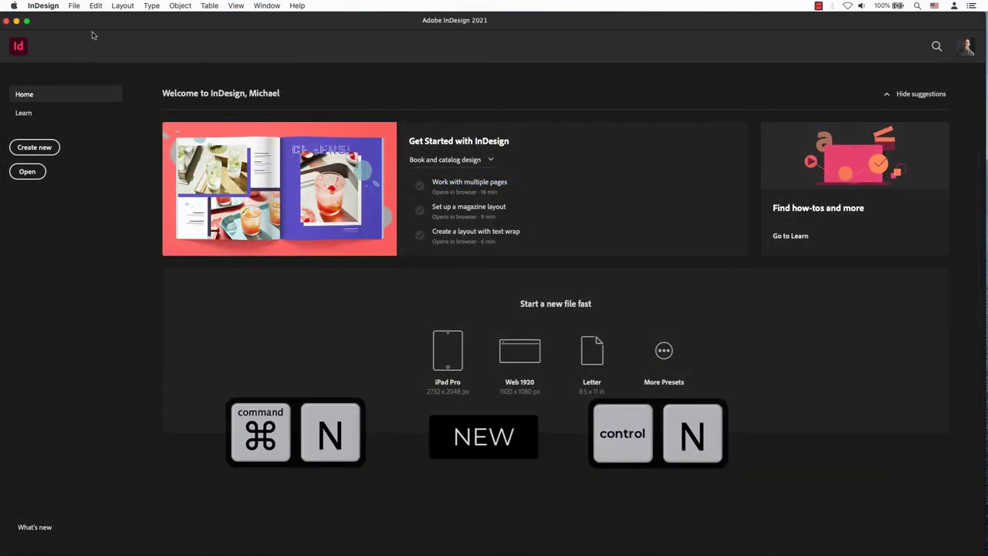
Create a new blank document and save it as sample.indd
left_click(74, 5)
mouse_move(85, 18)
left_click(220, 24)
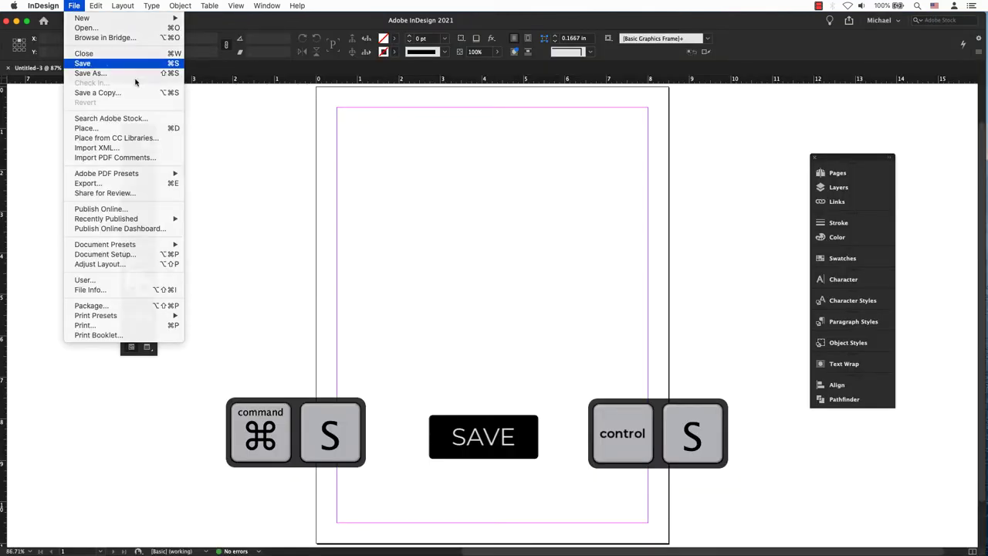
left_click(100, 72)
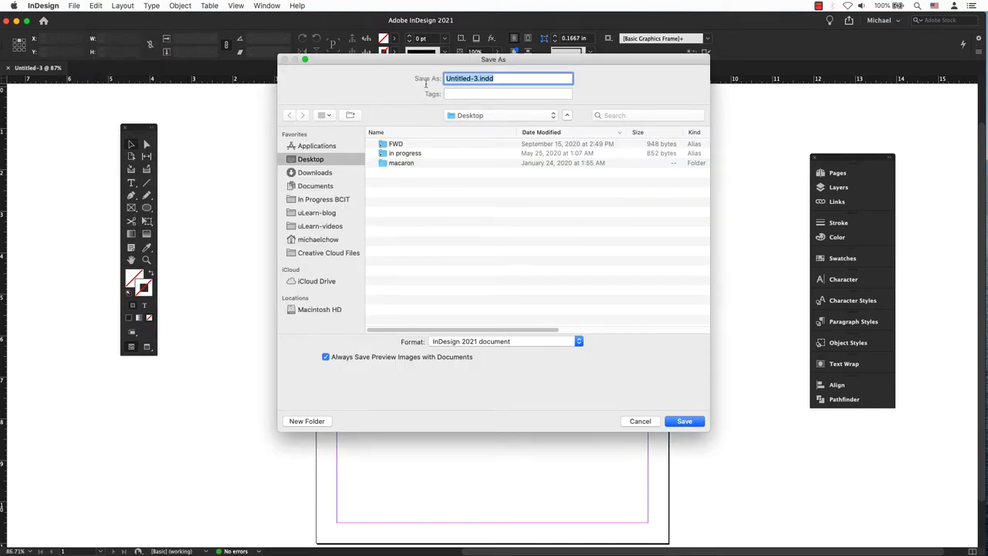
left_click_drag(479, 78, 413, 72)
type("sample")
left_click(685, 421)
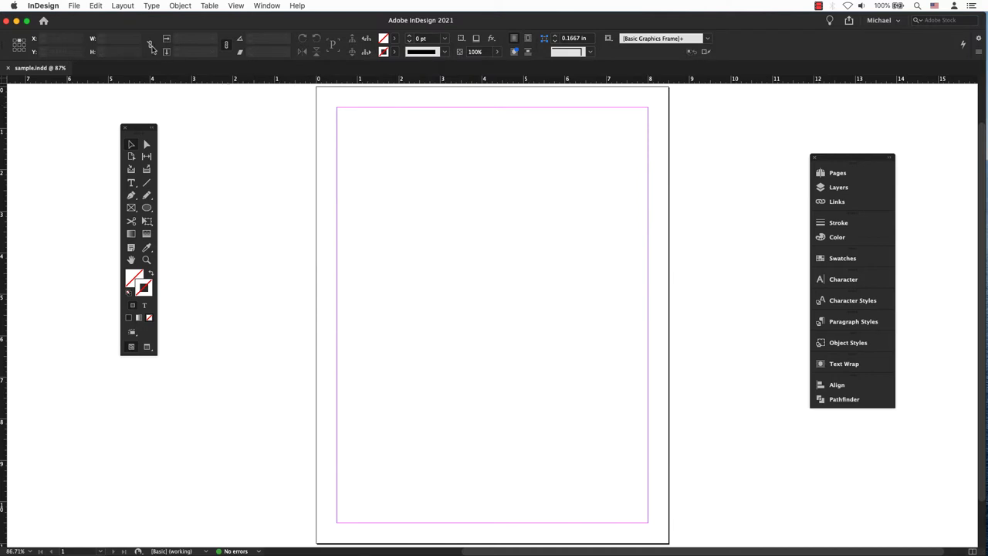
Close sample.indd and reopen it from the Desktop
left_click(72, 8)
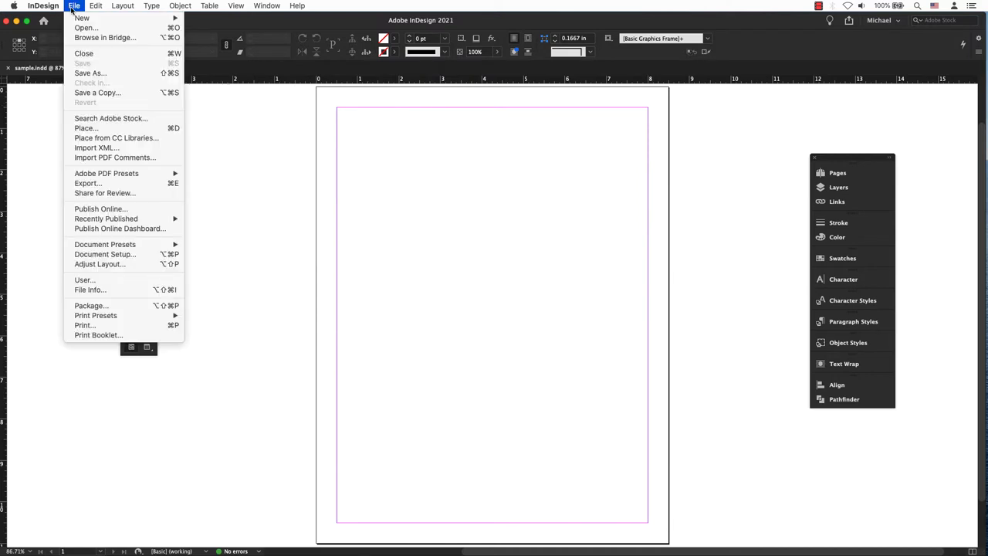
left_click(91, 53)
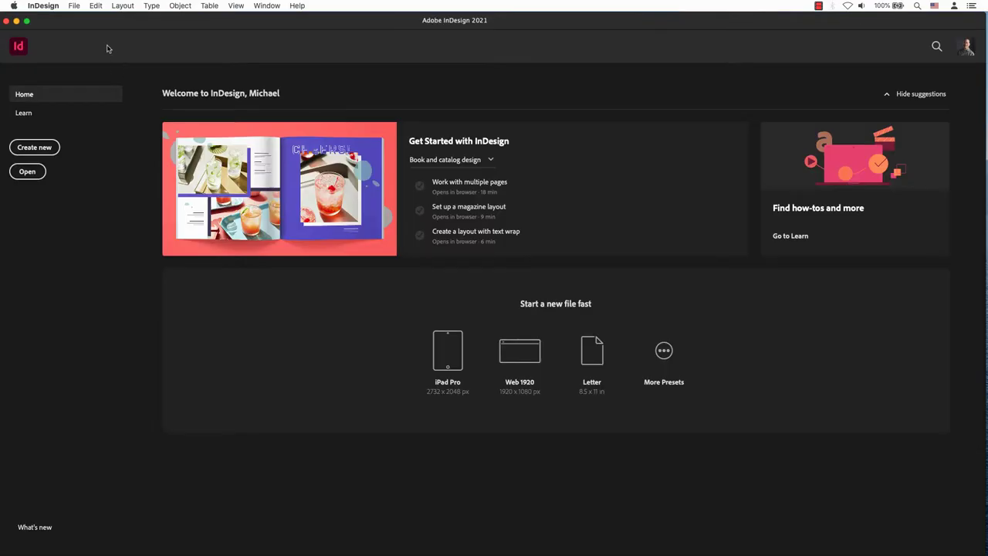
left_click(74, 6)
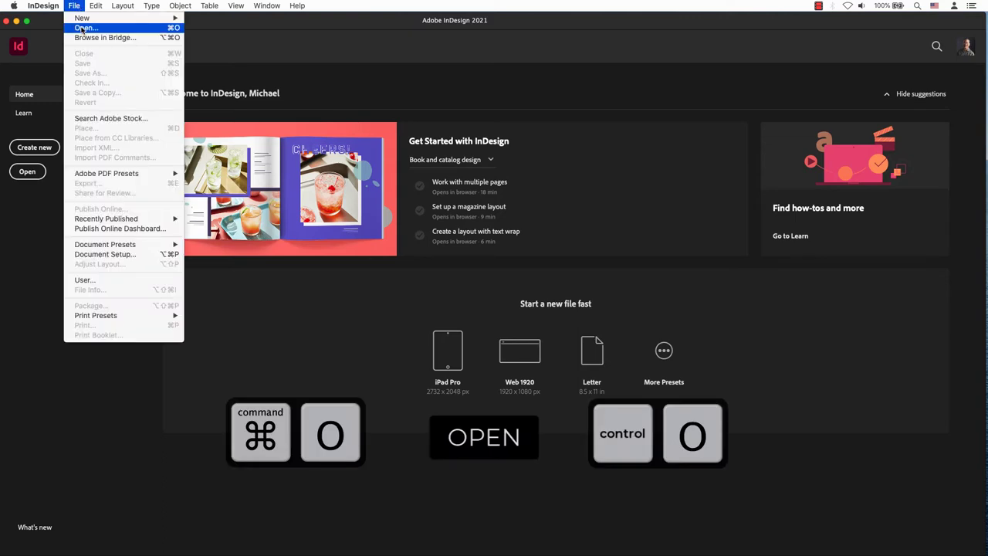
left_click(83, 29)
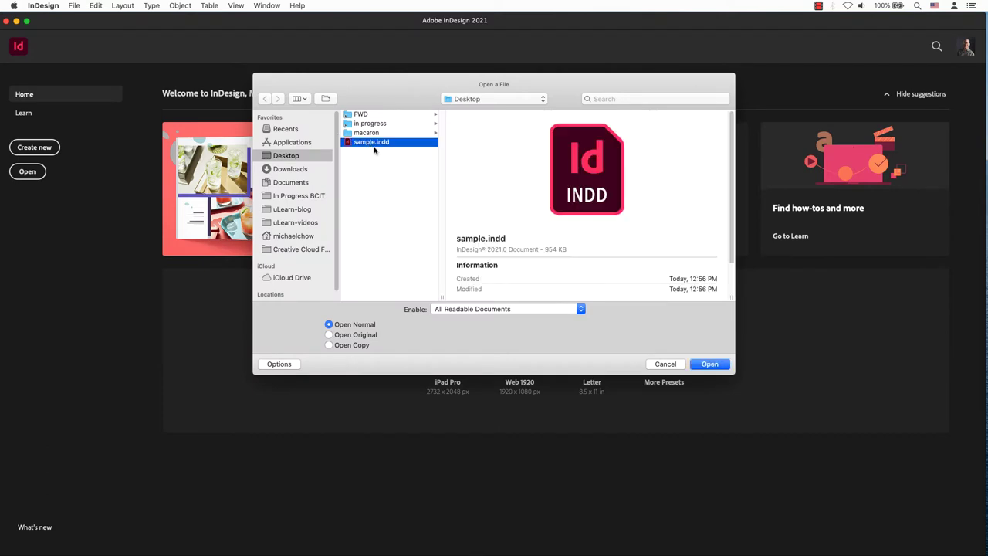
left_click(709, 364)
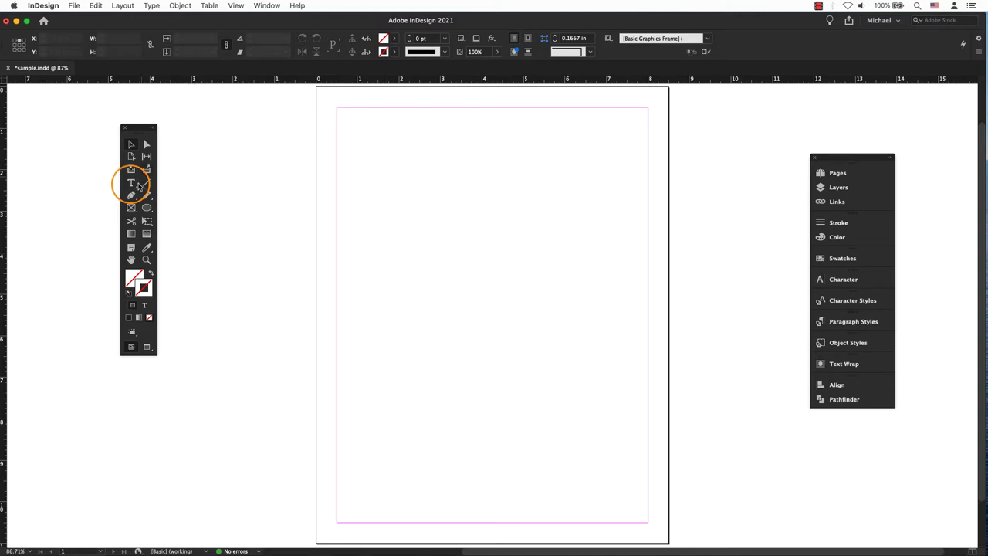
Draw a text frame from the top-left margin and paste in a paragraph of text
left_click(132, 183)
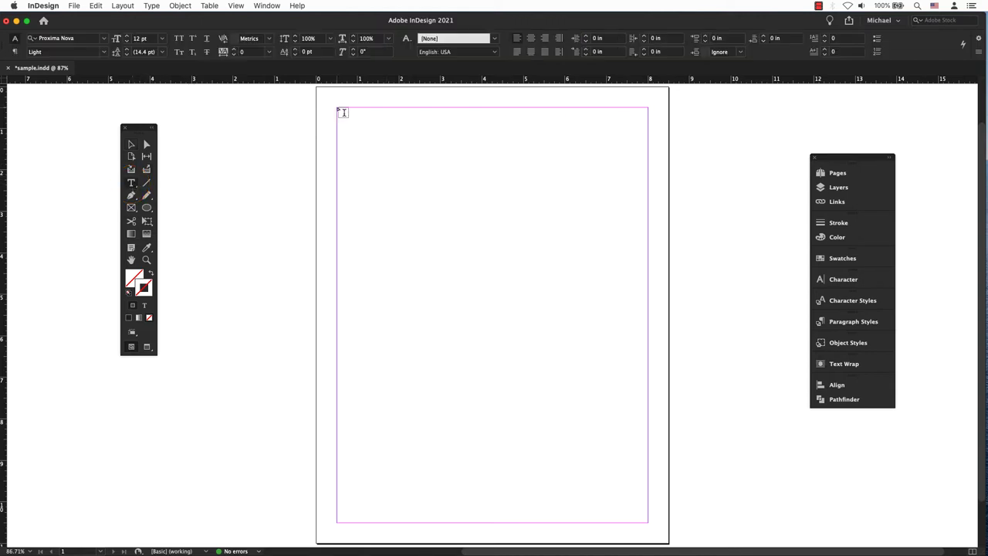
left_click_drag(340, 111, 652, 375)
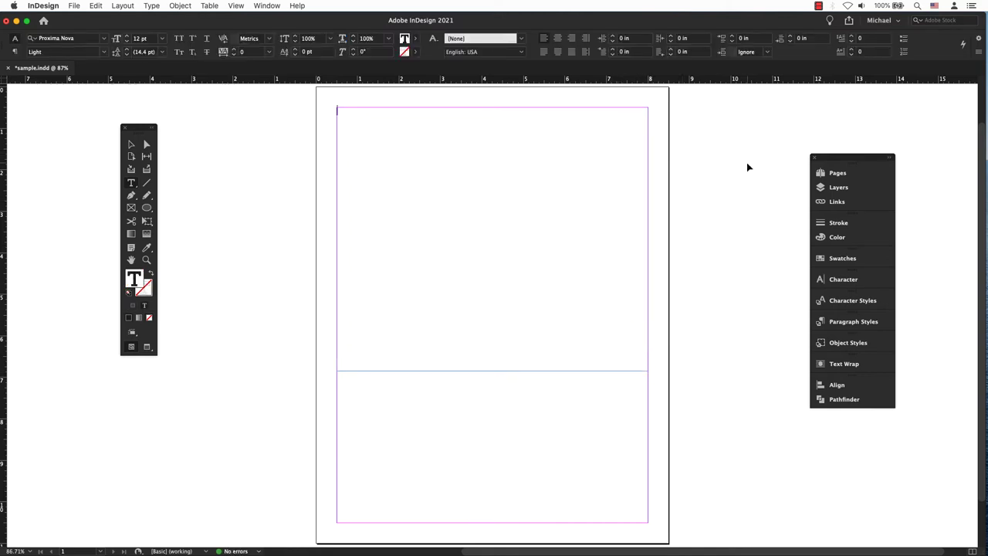
key("super+v")
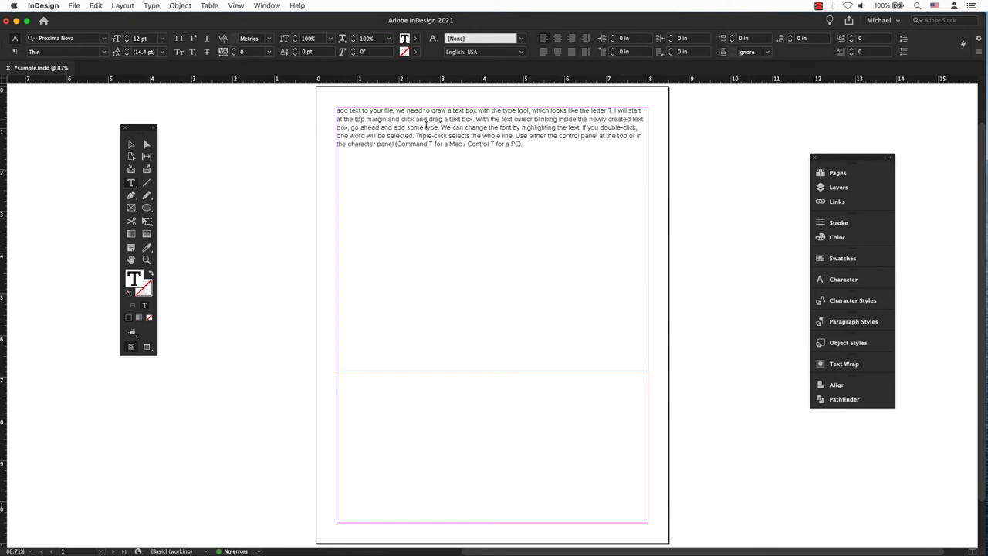
Set the whole paragraph in Proxima Nova Regular
double_click(408, 119)
triple_click(411, 122)
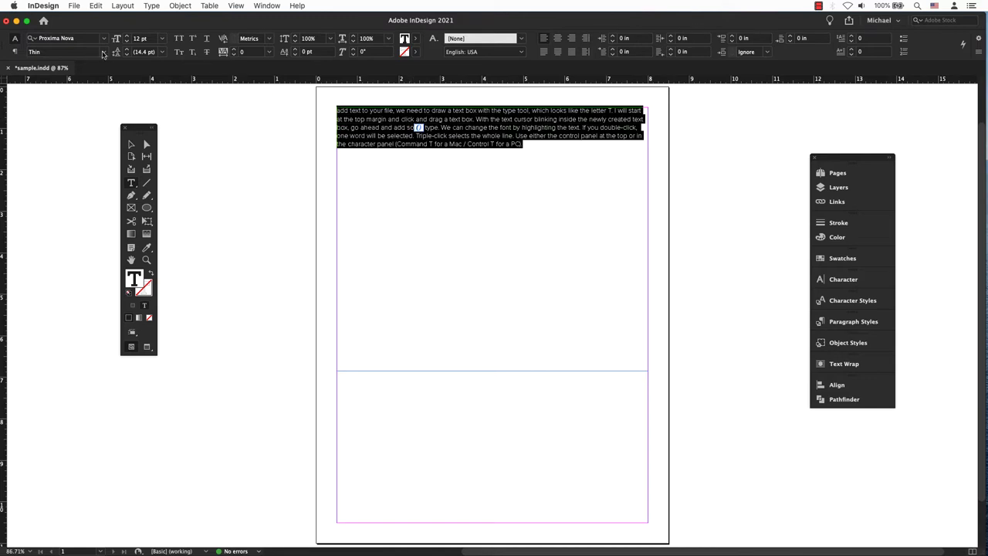
left_click(102, 54)
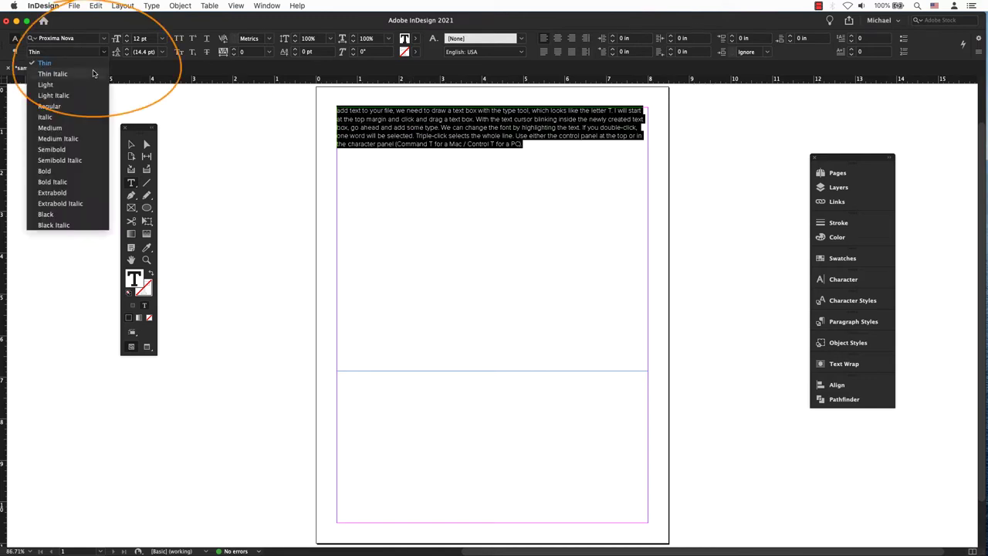
left_click(86, 109)
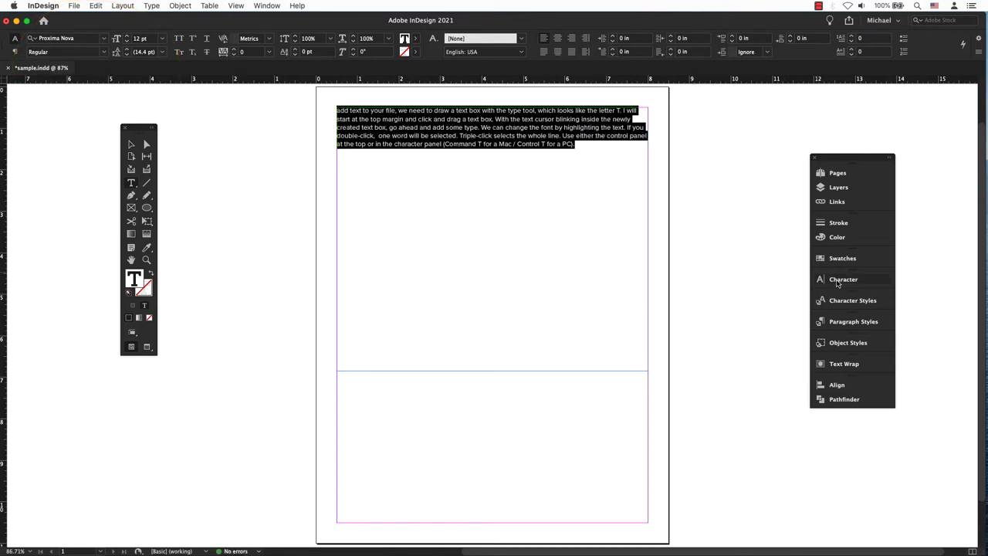
left_click(839, 282)
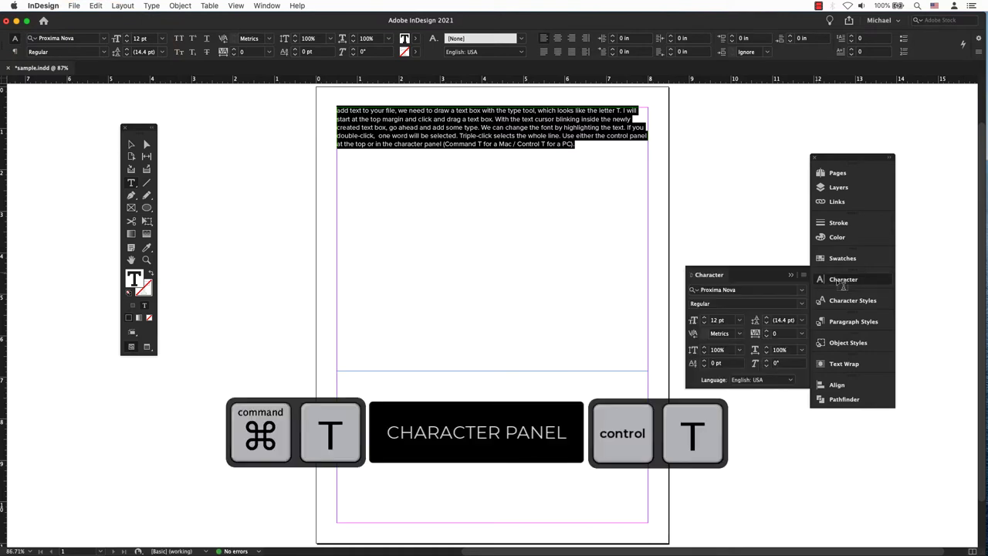
left_click(399, 109)
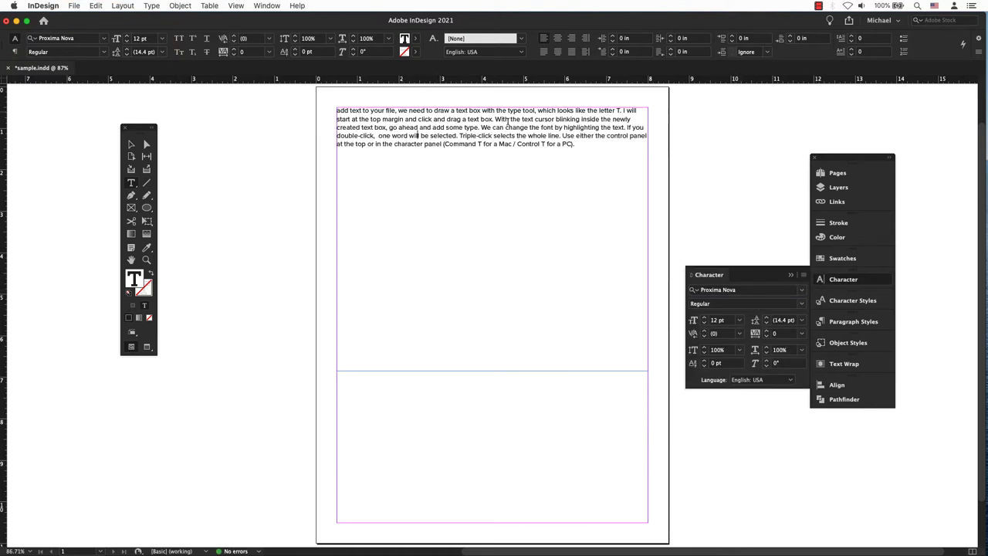
Replace the comma after 'file' with a line break and capitalise the opening 'a'
key("BackSpace")
key("Return")
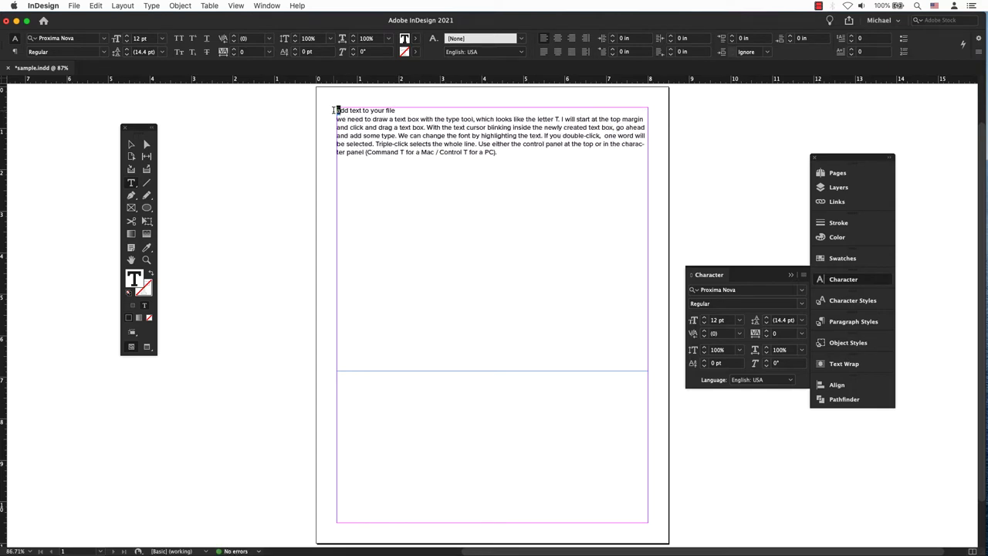
mouse_move(333, 110)
left_mouse_down()
mouse_move(375, 128)
mouse_move(336, 110)
left_mouse_up()
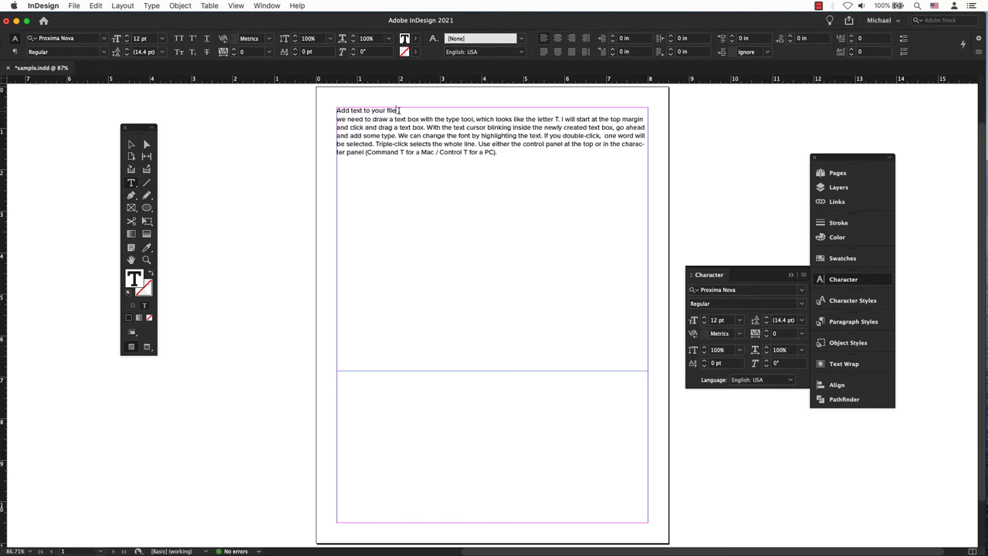
Colour the 'Add text to your file' heading with the red C=15 M=100 Y=100 K=0 swatch
left_click_drag(398, 110, 320, 108)
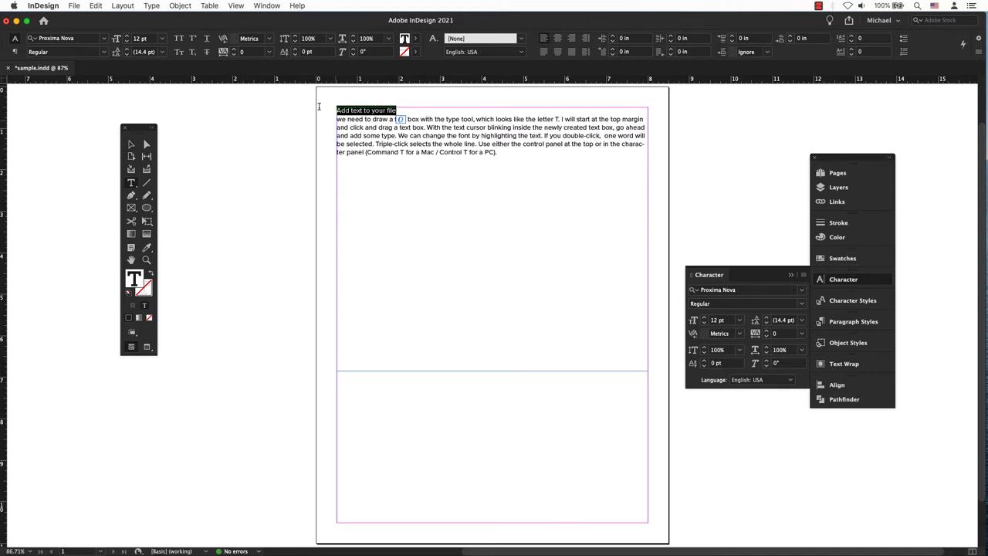
left_click(840, 258)
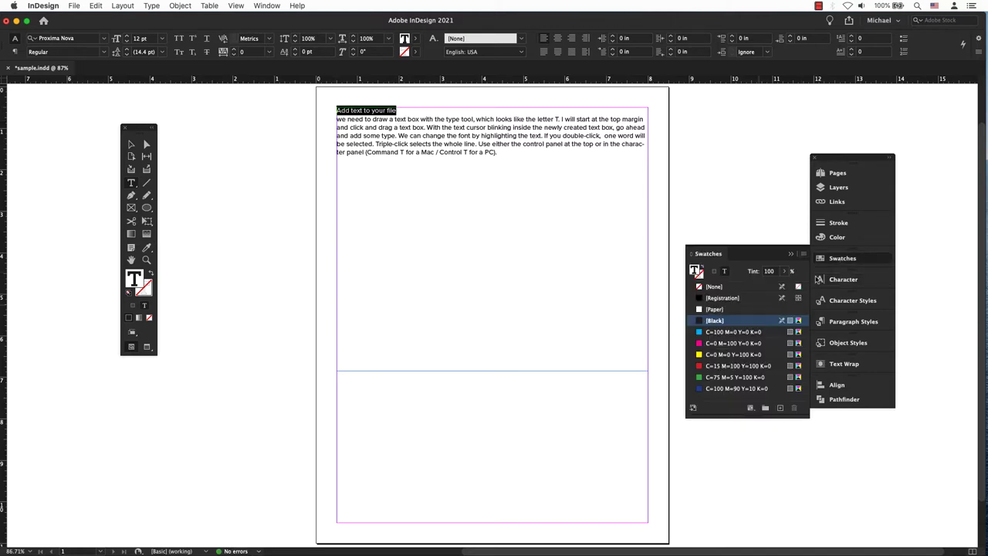
left_click(723, 366)
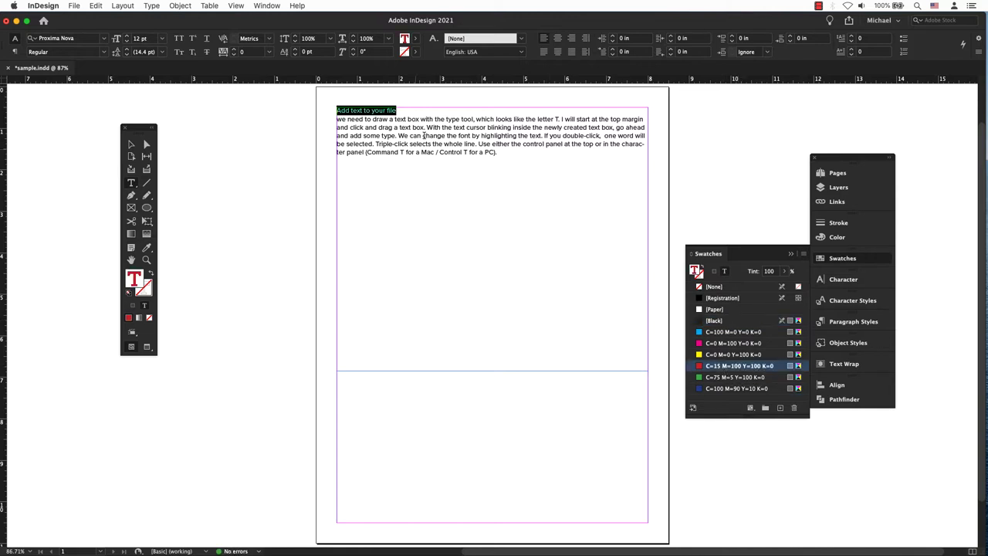
left_click(484, 136)
left_click(95, 6)
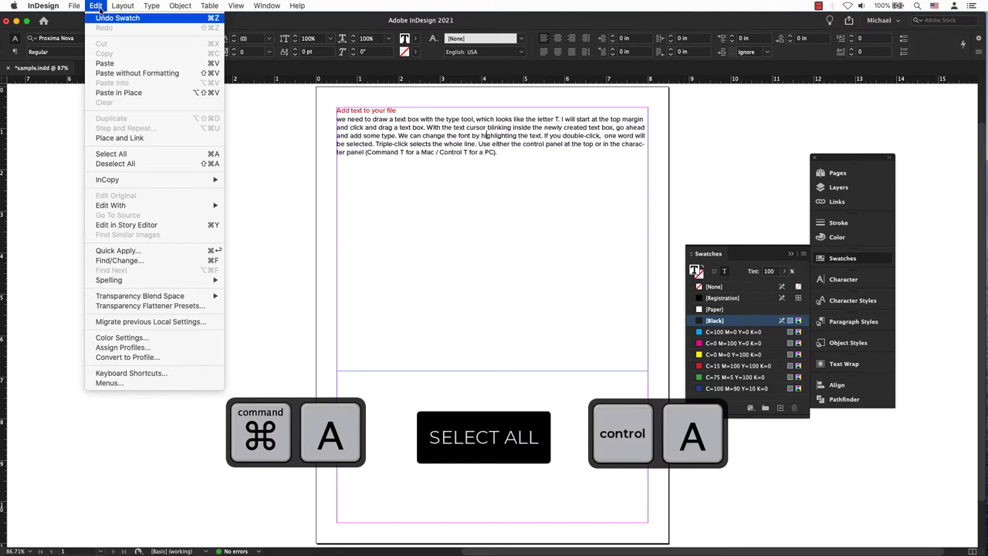
Copy all the text and paste repeated copies of the red heading and paragraph
left_click(154, 156)
key("super+c")
left_click(95, 5)
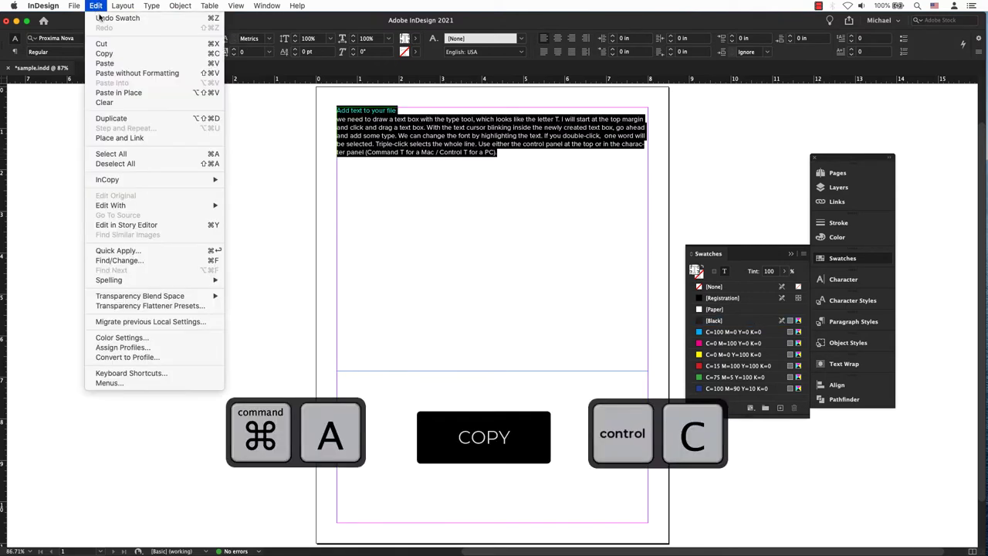
left_click(119, 54)
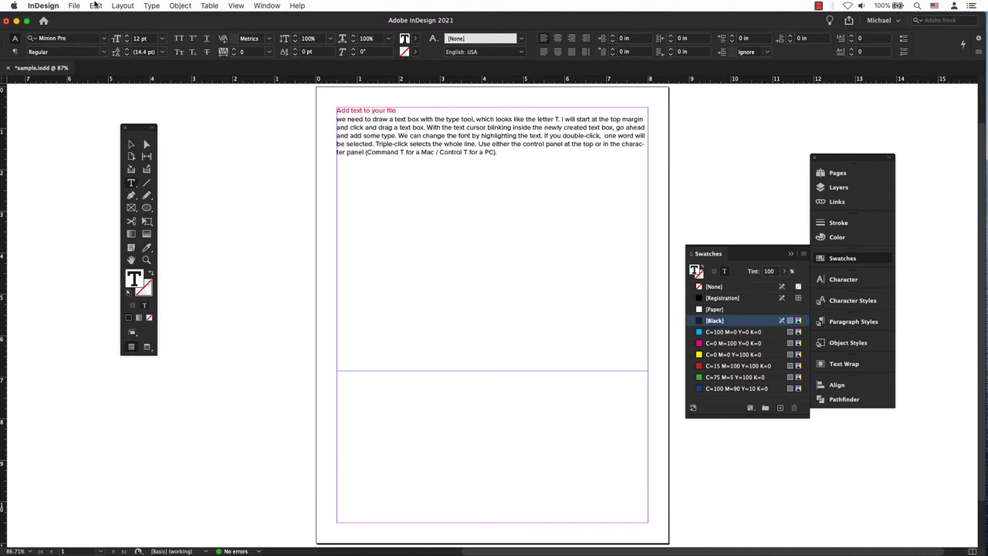
left_click(94, 5)
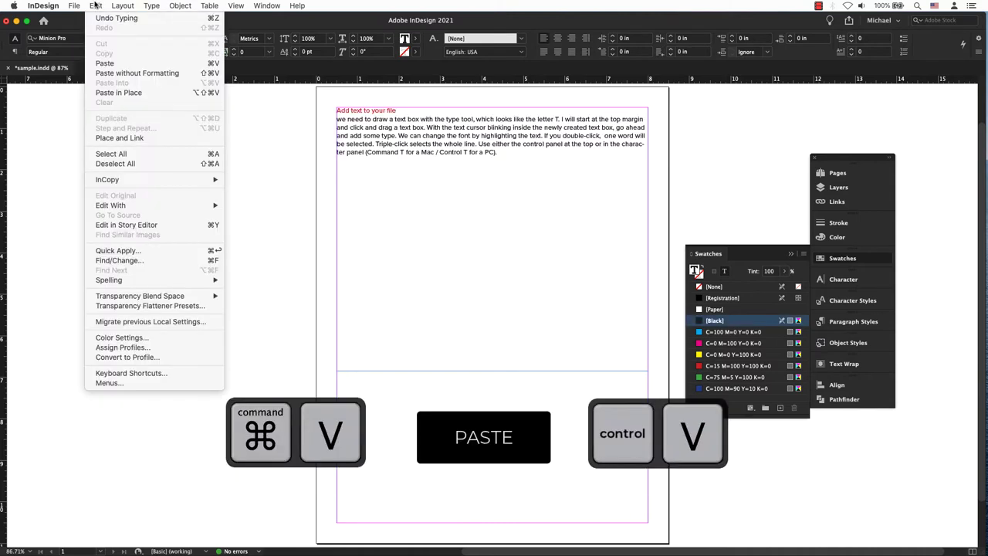
left_click(100, 64)
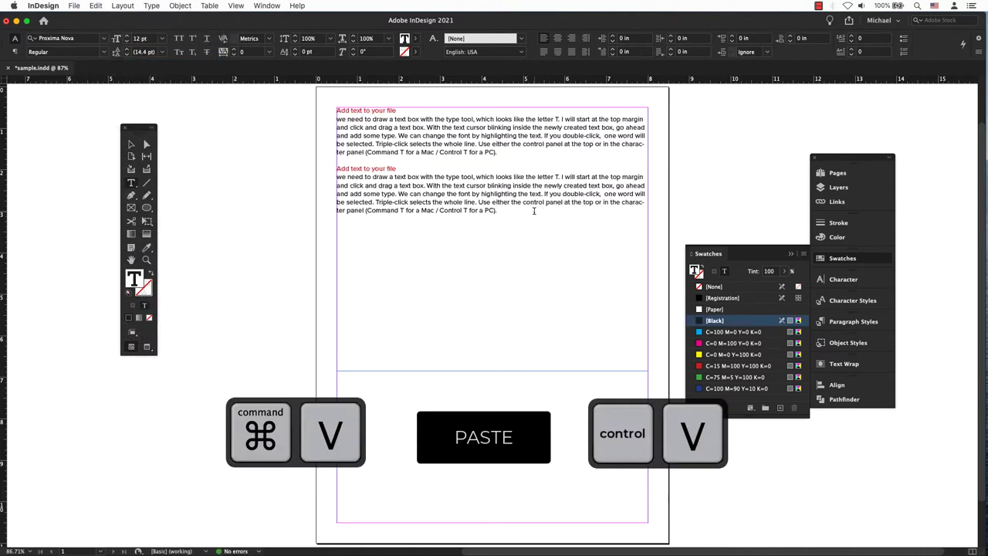
key("super+v")
key("super+v")
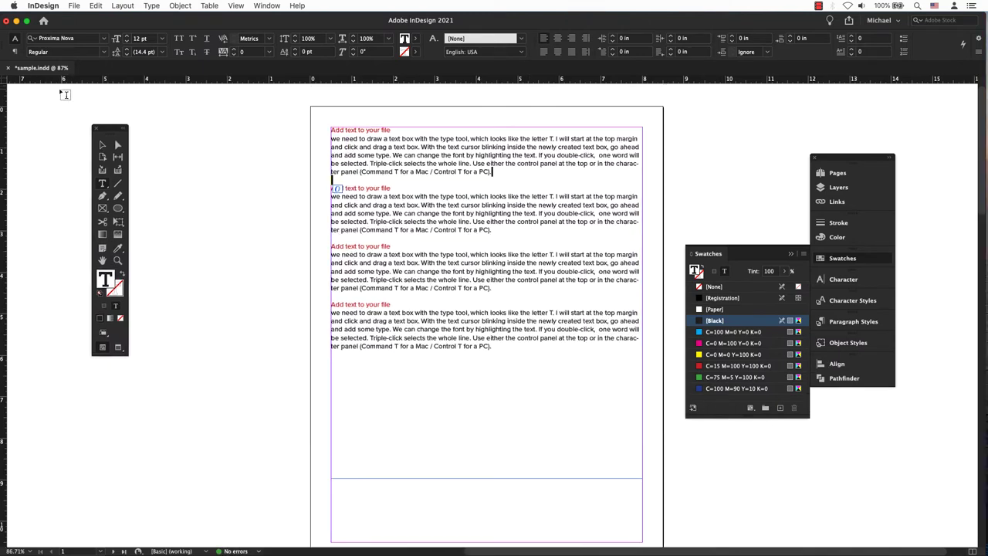
Bullet the second block, number the third, and justify it with last line aligned right
left_click(14, 52)
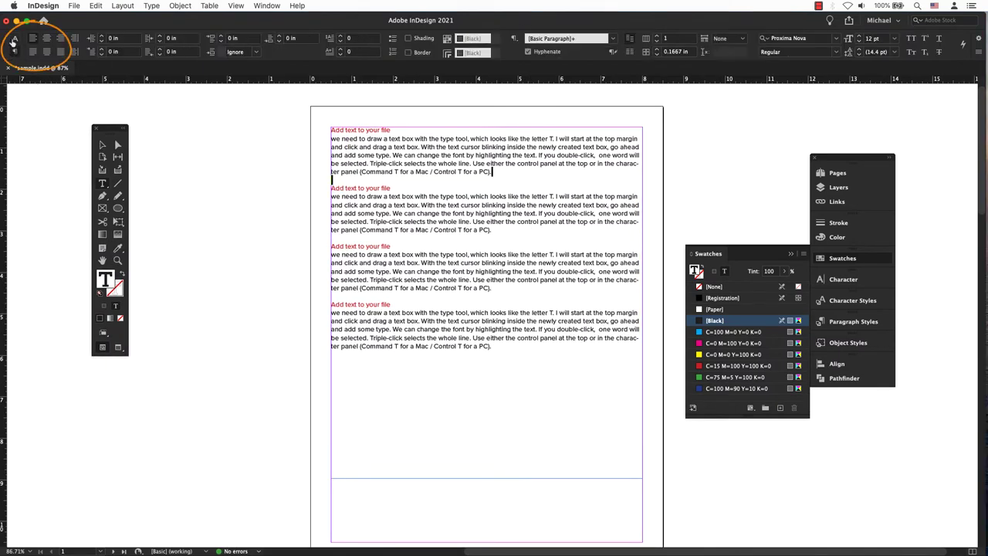
left_click(13, 40)
left_click(15, 52)
left_click_drag(331, 187, 492, 230)
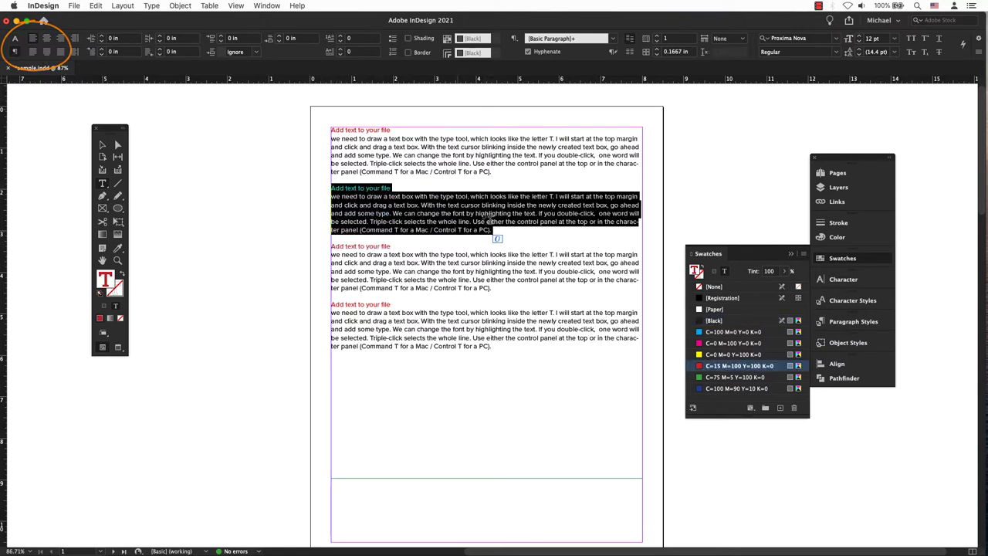
key("super+shift+l")
left_click(417, 166)
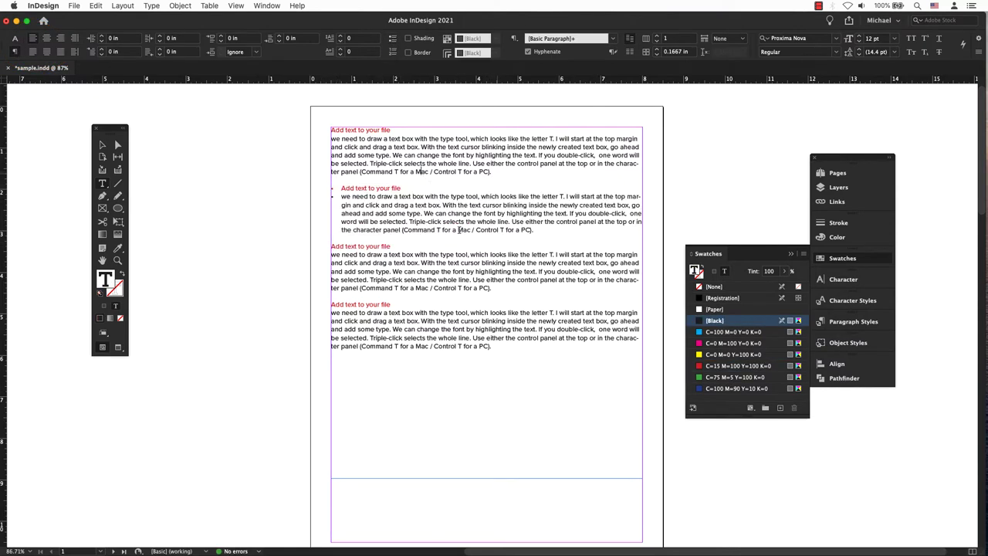
left_click_drag(496, 288, 331, 245)
key("super+shift+n")
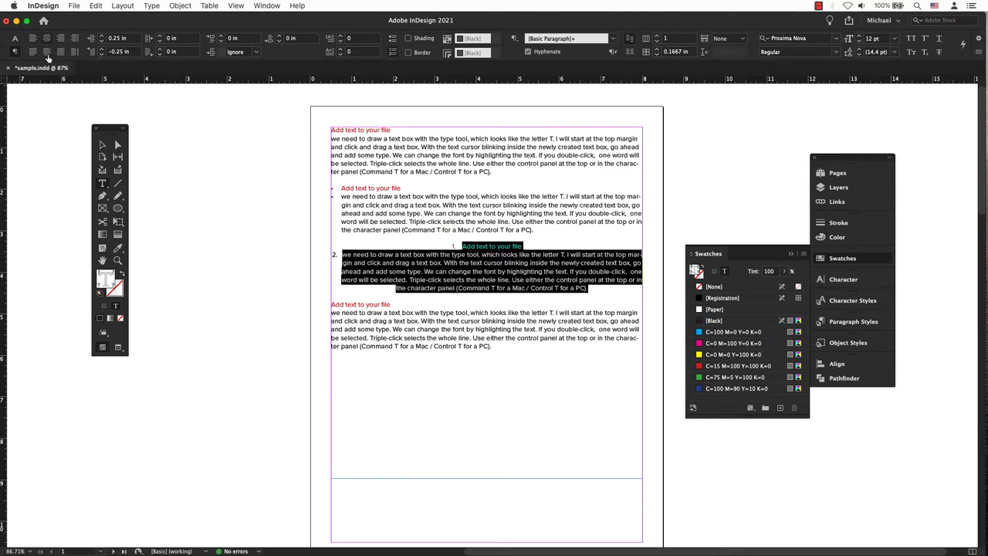
left_click(74, 52)
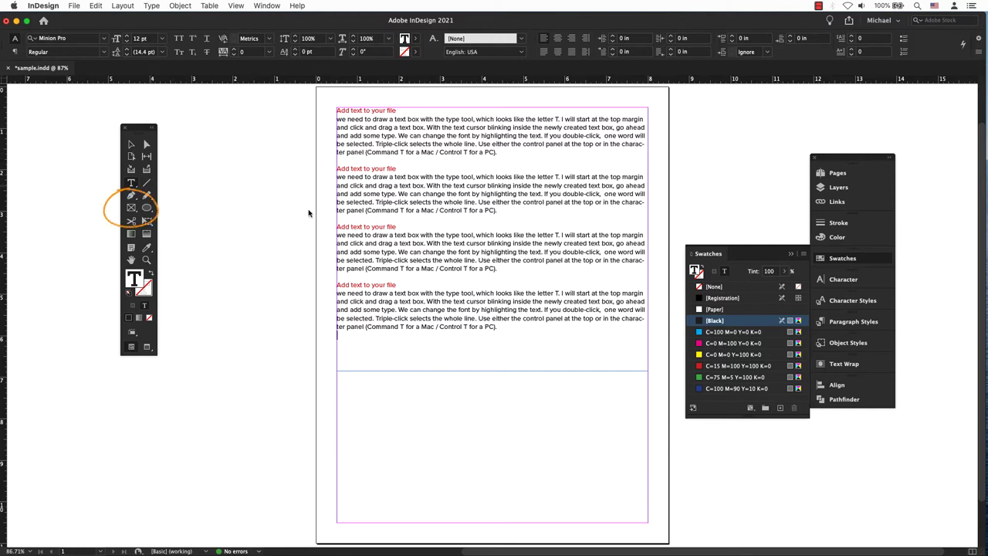
Draw an empty 3.34 x 4.62 in rectangle frame over the text's right half
left_click(132, 208)
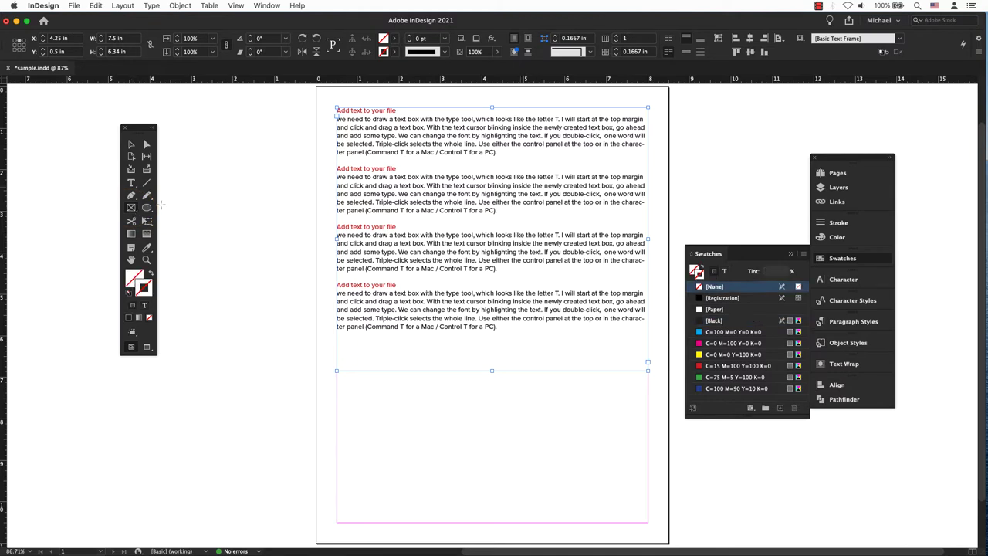
left_click_drag(485, 145, 625, 339)
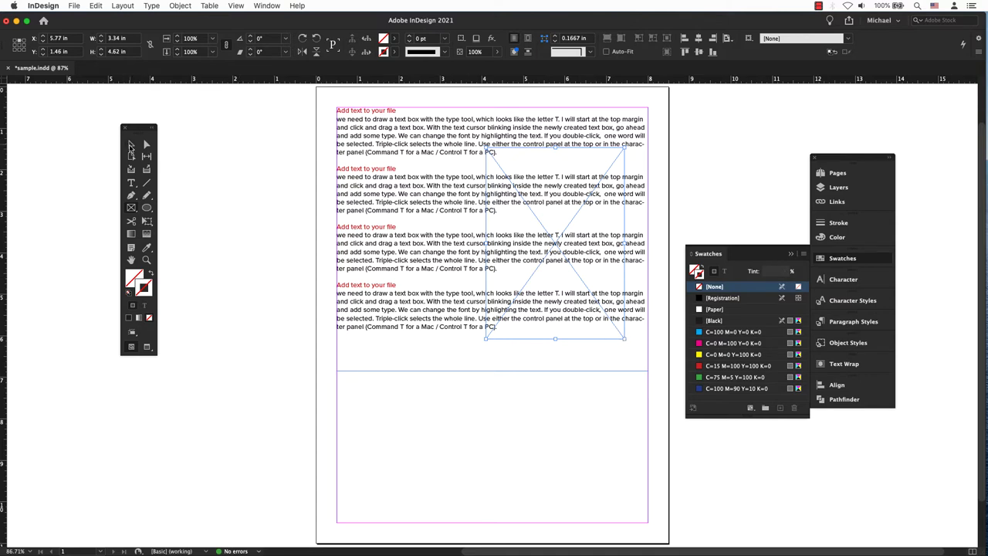
Place the macaron04.jpg photo into the selected frame
left_click(74, 7)
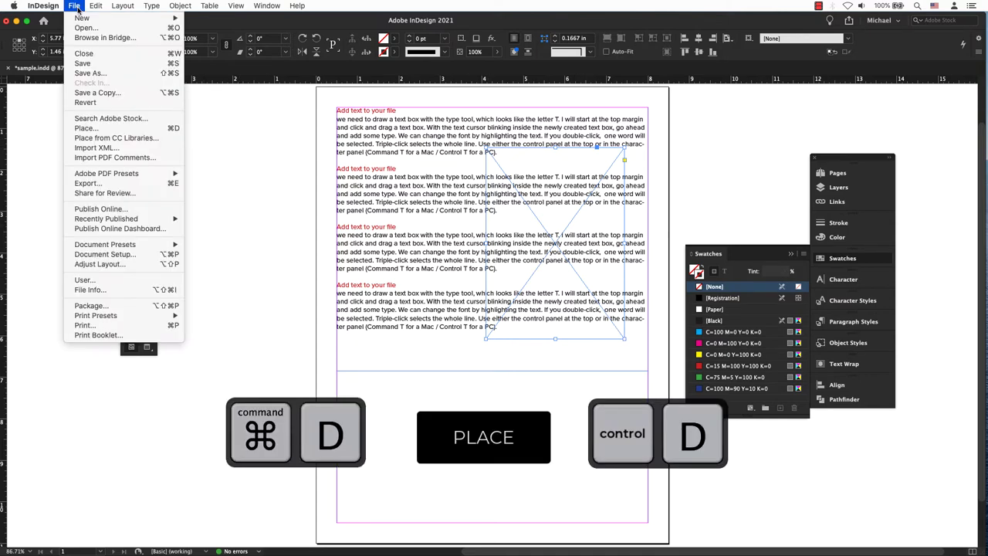
left_click(86, 128)
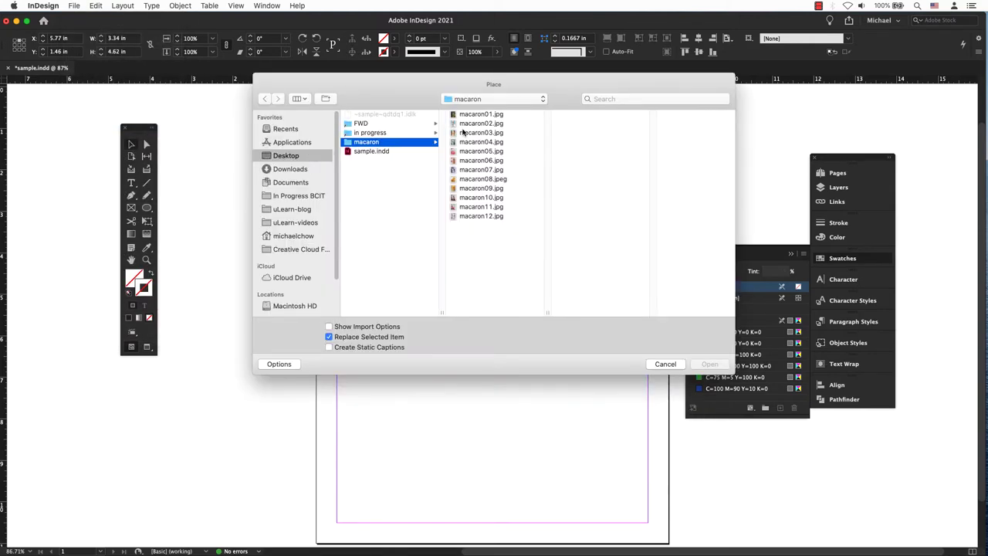
left_click(473, 143)
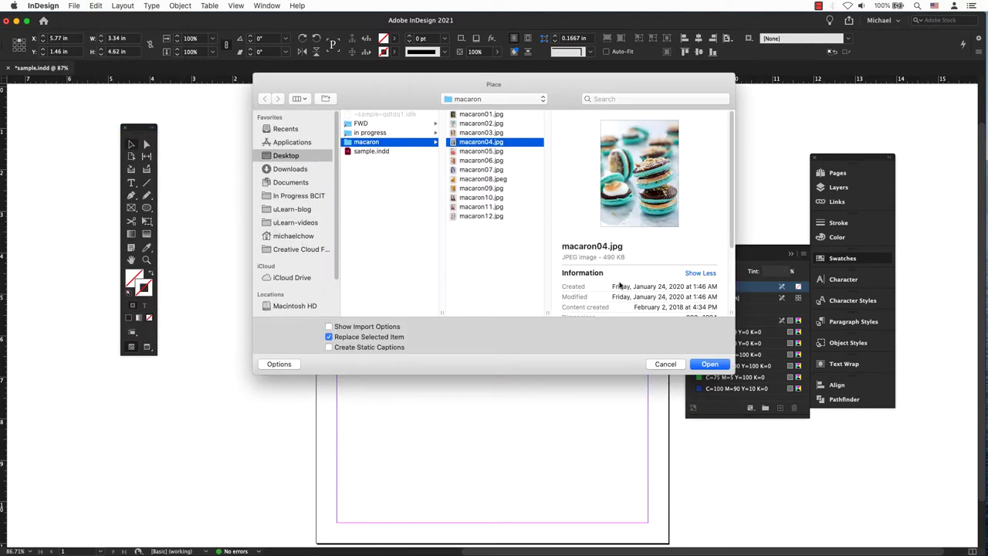
left_click(706, 364)
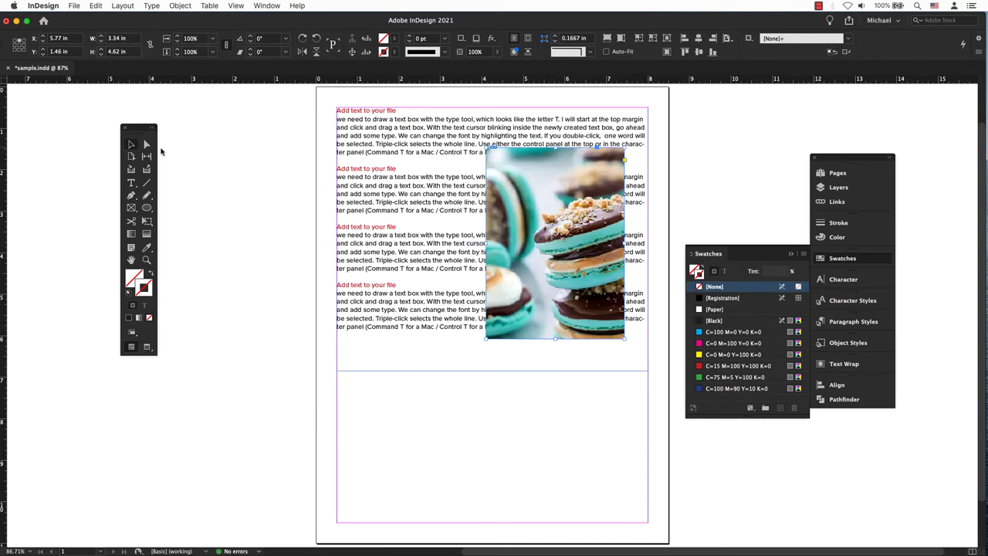
Reposition the photo and apply Fill Frame Proportionally
left_click(146, 145)
left_click(540, 241)
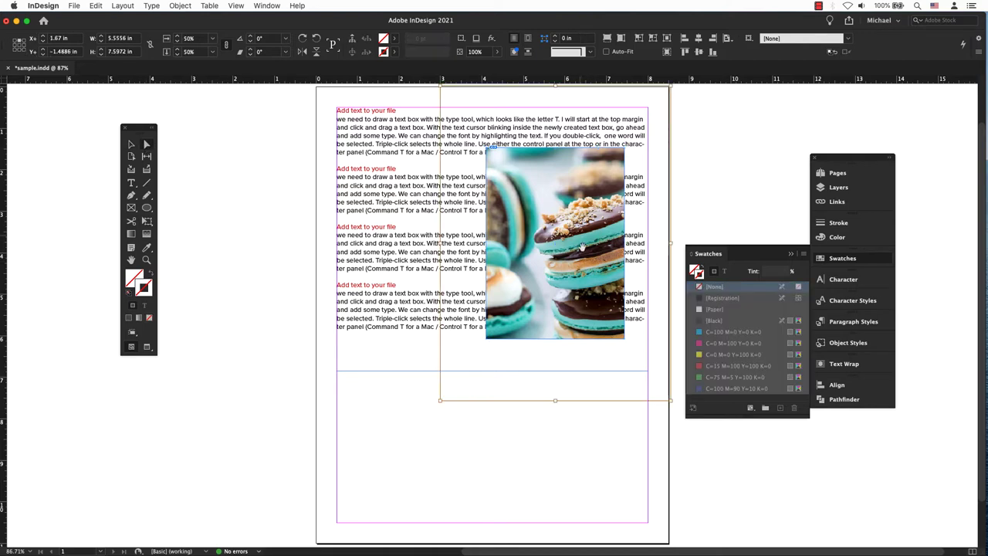
scroll(586, 224, "up", 3)
scroll(586, 224, "right", 2)
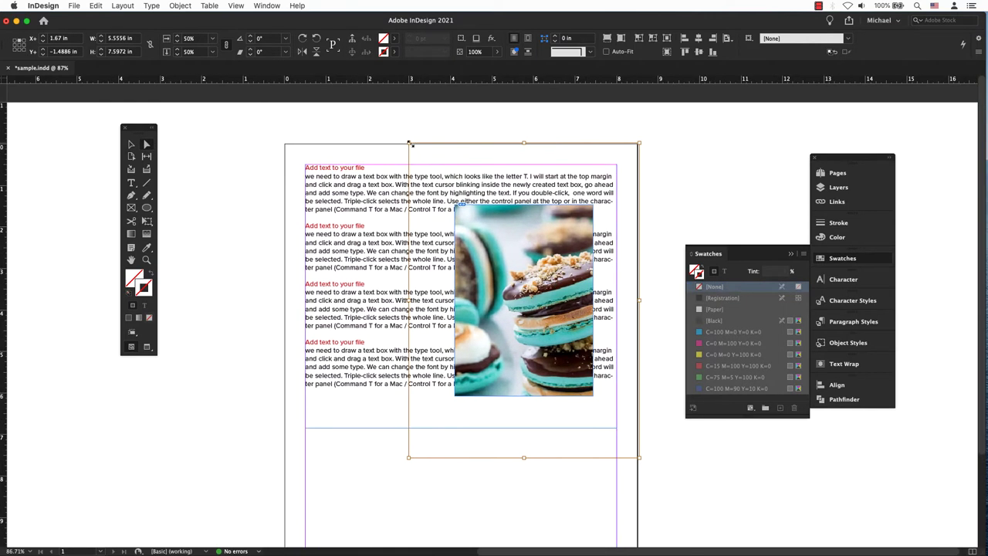
left_click_drag(410, 145, 450, 189)
left_click_drag(677, 495, 582, 366)
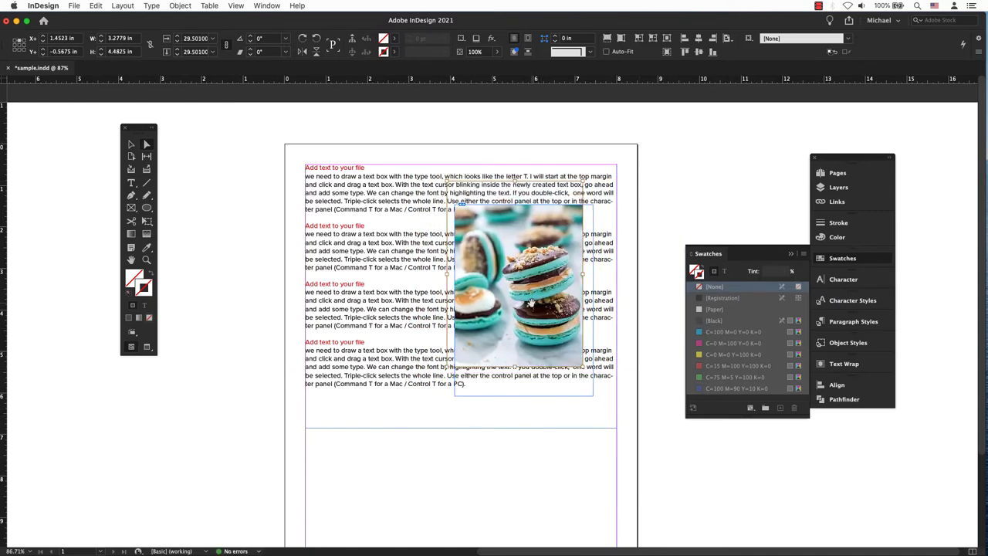
left_click_drag(531, 303, 538, 320)
left_click(180, 5)
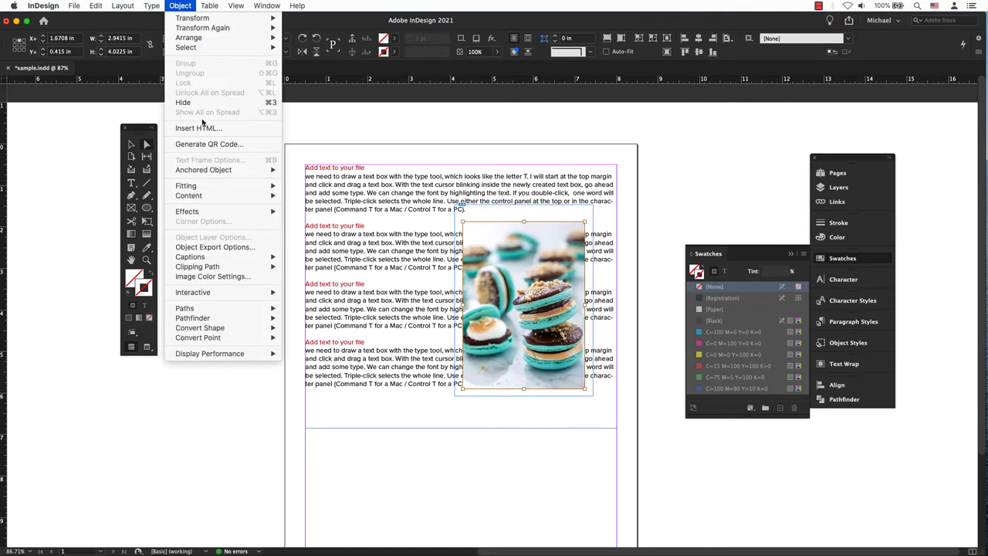
mouse_move(229, 185)
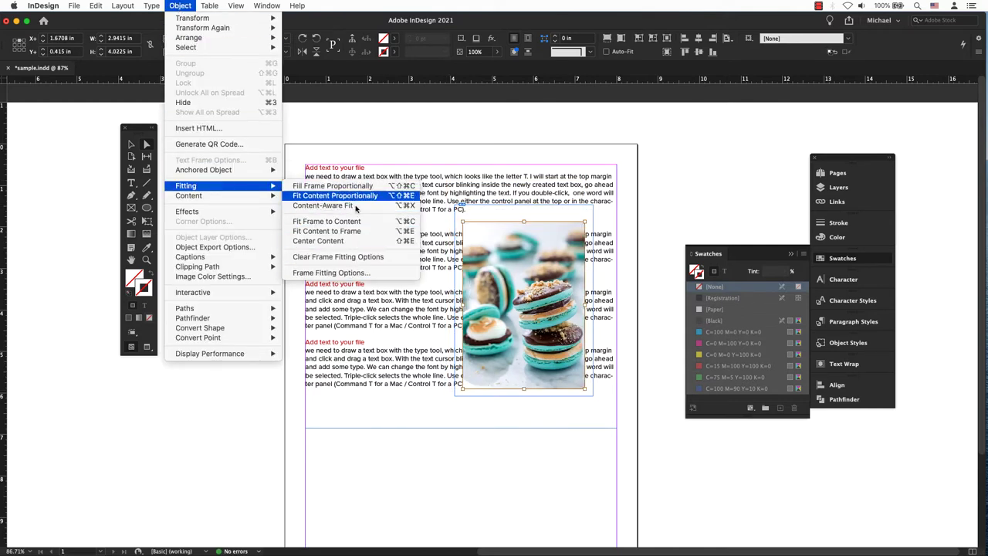
left_click(360, 186)
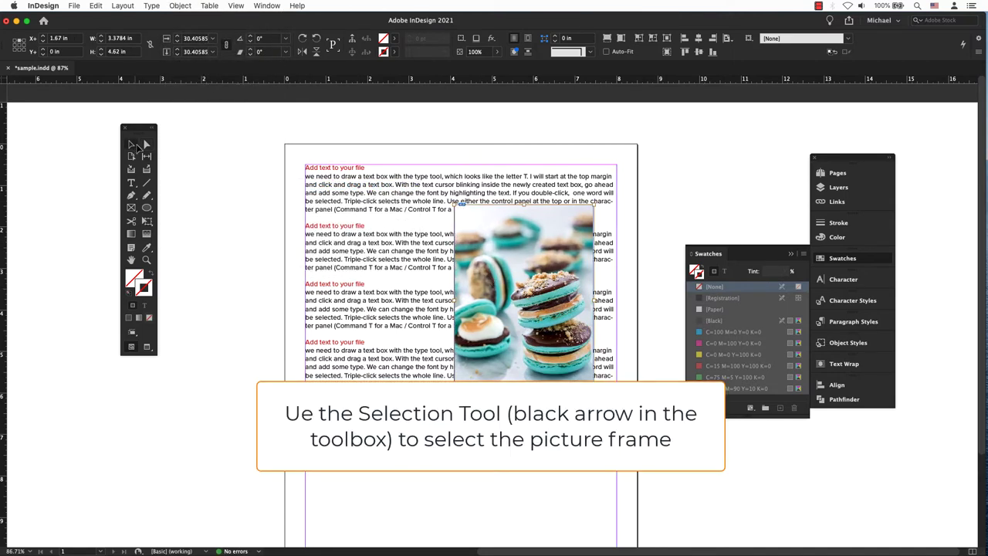
Apply Wrap Around Bounding Box text wrap to the photo frame
left_click(214, 175)
left_click(572, 285)
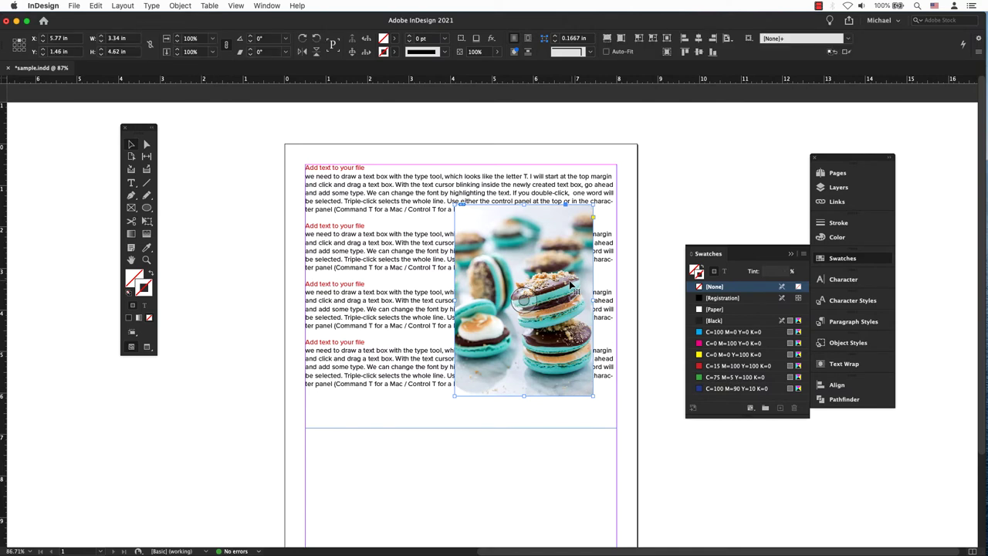
left_click(528, 38)
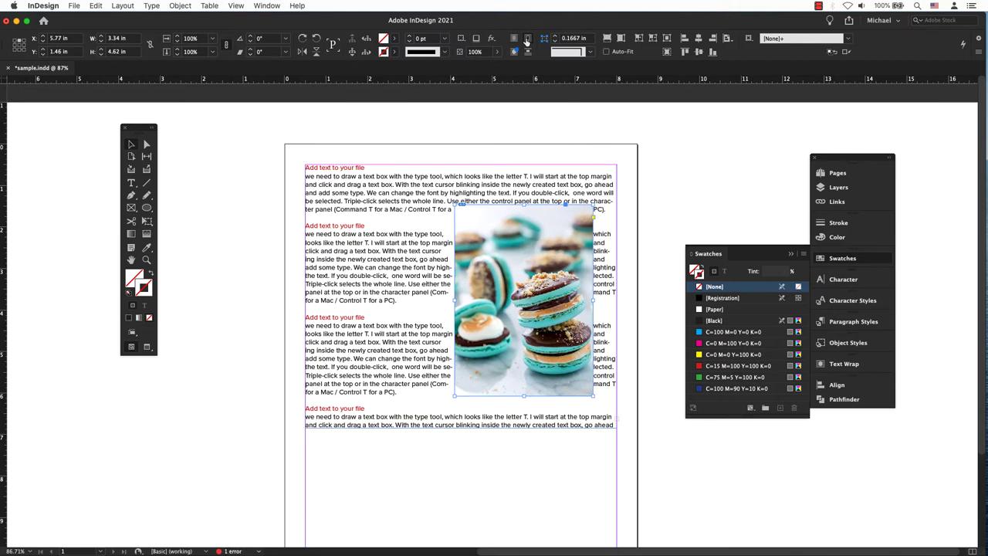
Raise the text wrap offset to 0.125 in and move the photo to the right margin
left_click(266, 6)
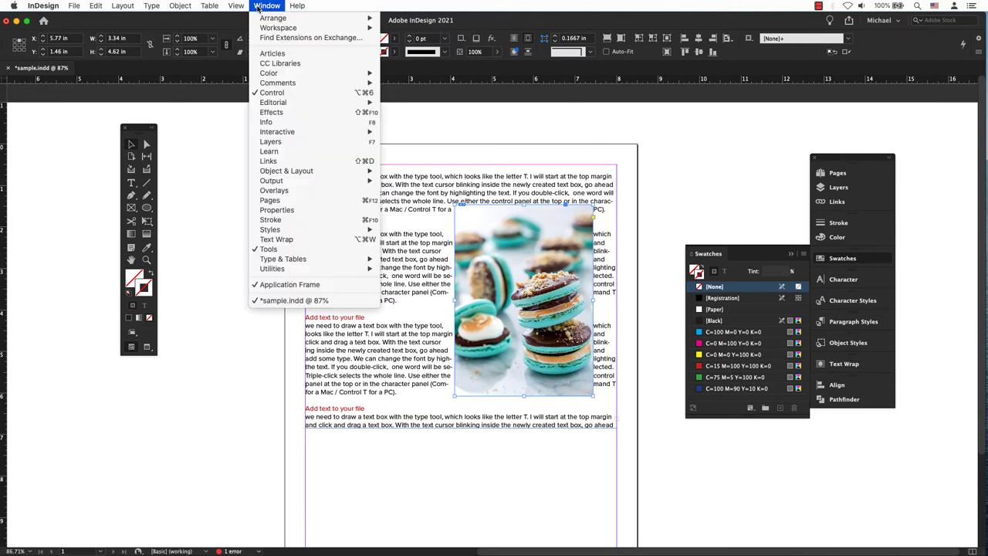
left_click(277, 240)
left_click_drag(725, 360, 678, 162)
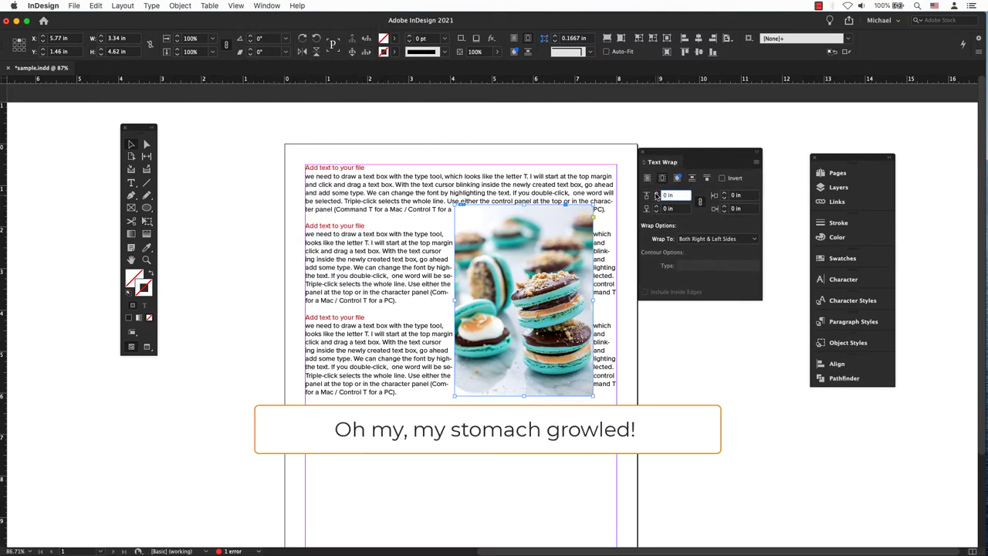
left_click(656, 194)
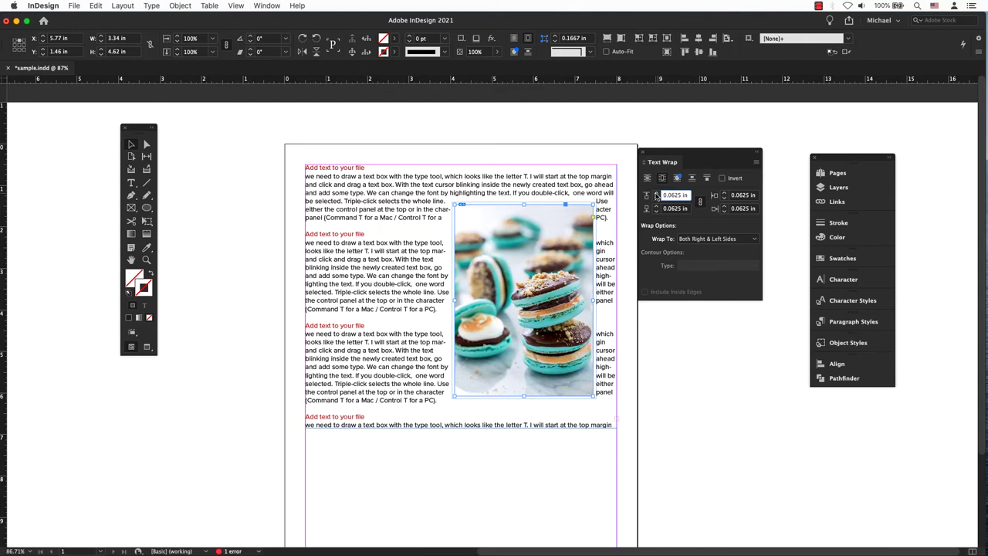
left_click(656, 195)
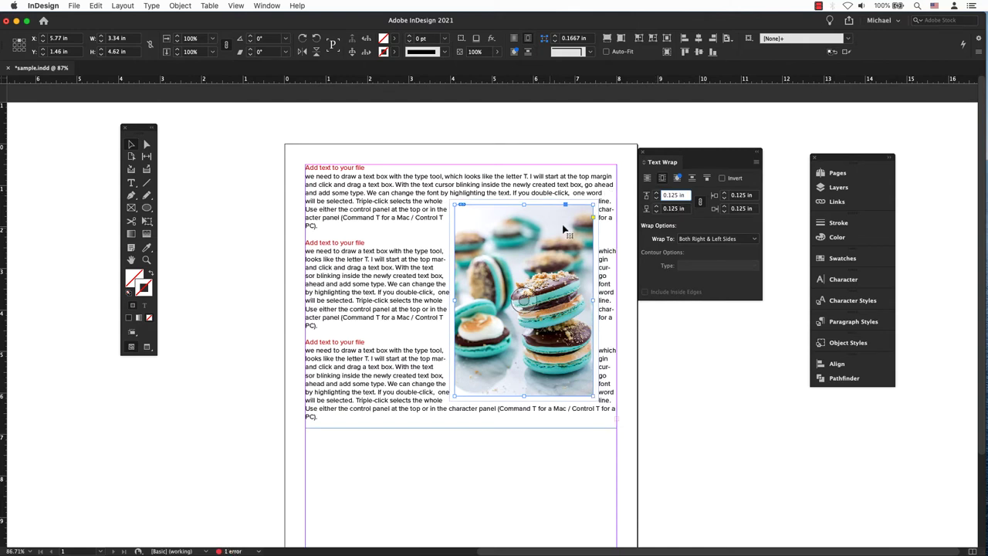
left_click_drag(551, 234, 571, 230)
left_click(701, 345)
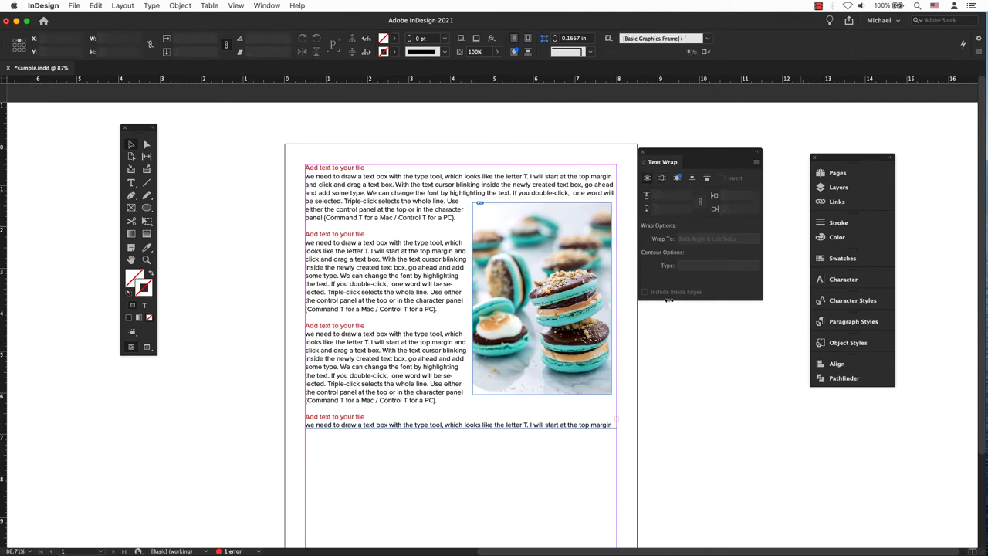
Add pages 2 and 3 to the document
left_click(839, 173)
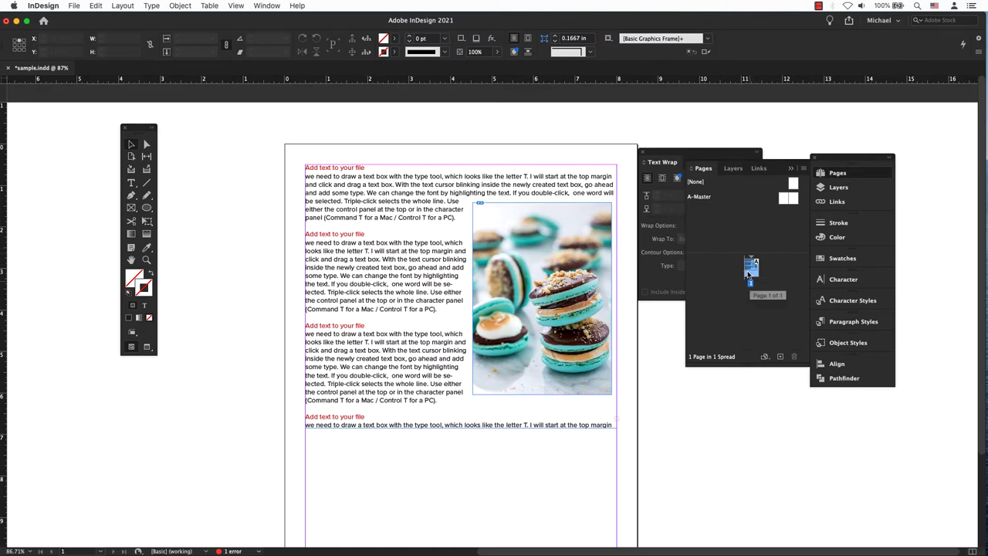
left_click(780, 357)
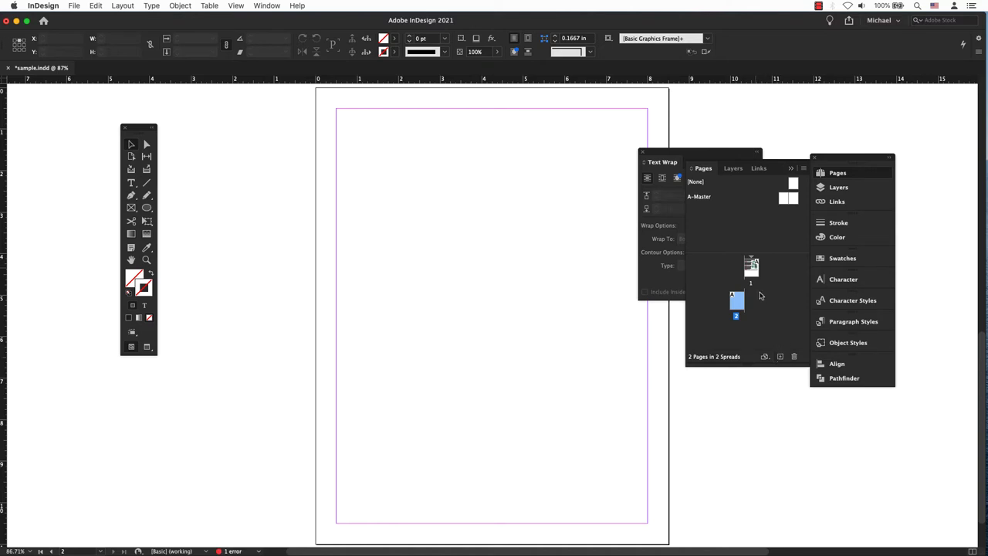
left_click(752, 267)
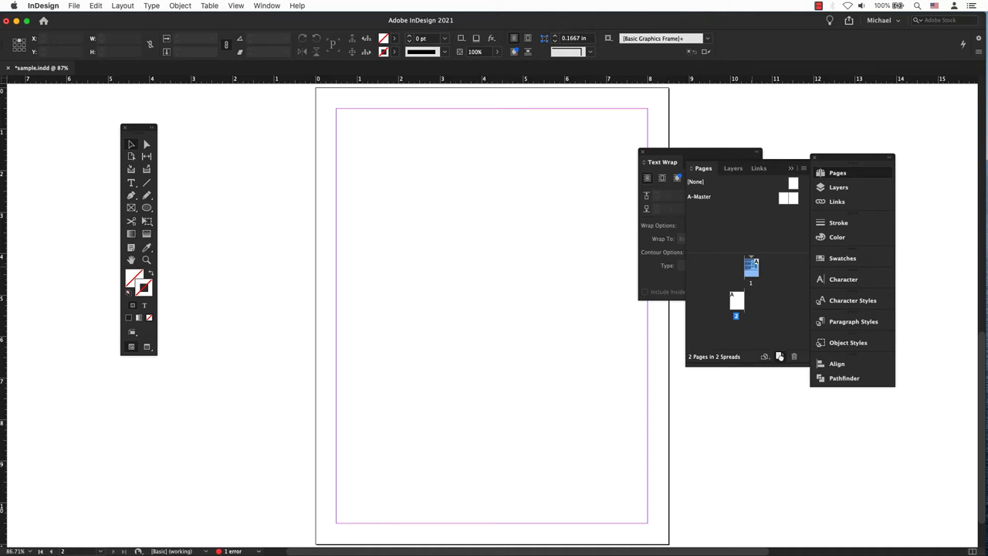
left_click(780, 356)
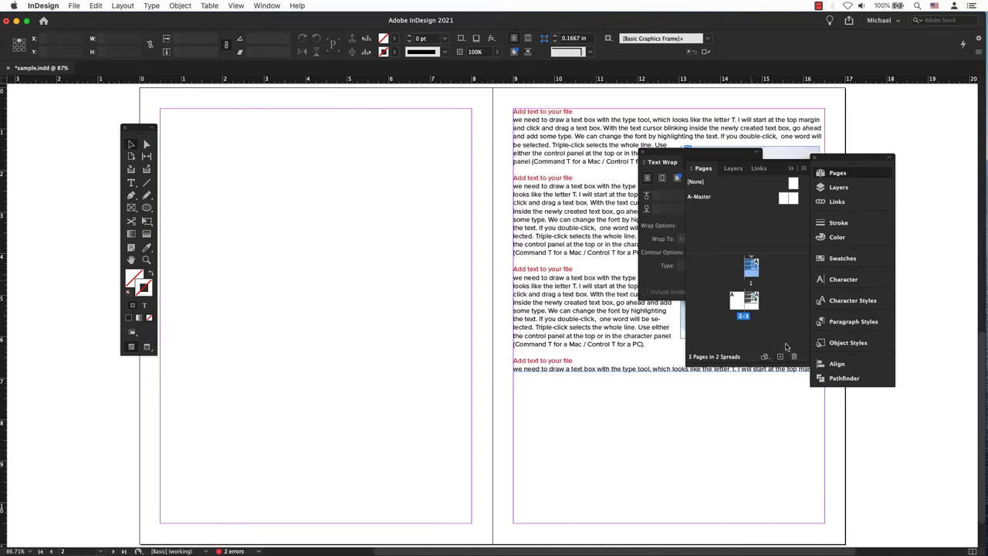
Duplicate page 1's spread twice, bringing the document to five pages
right_click(751, 268)
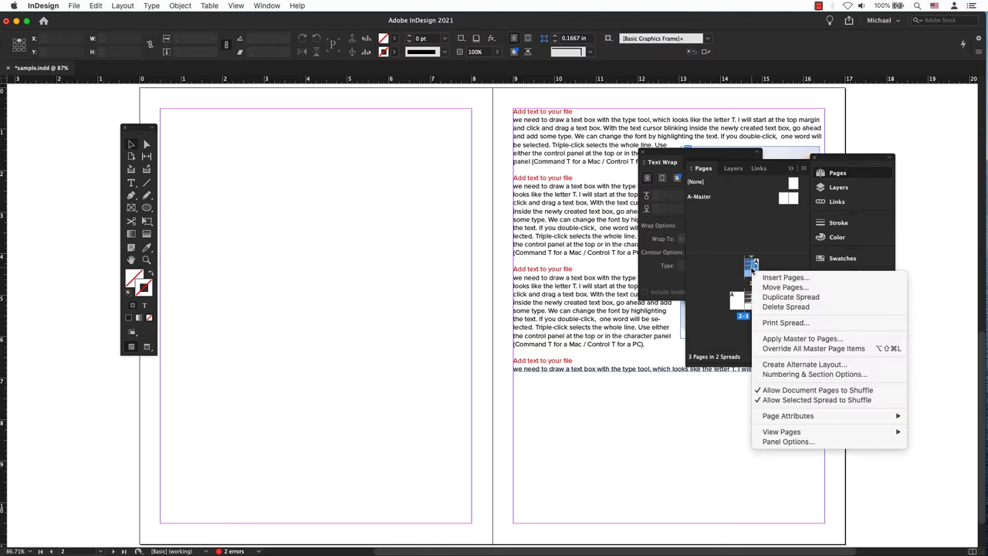
left_click(781, 296)
left_click(752, 270)
left_click(803, 168)
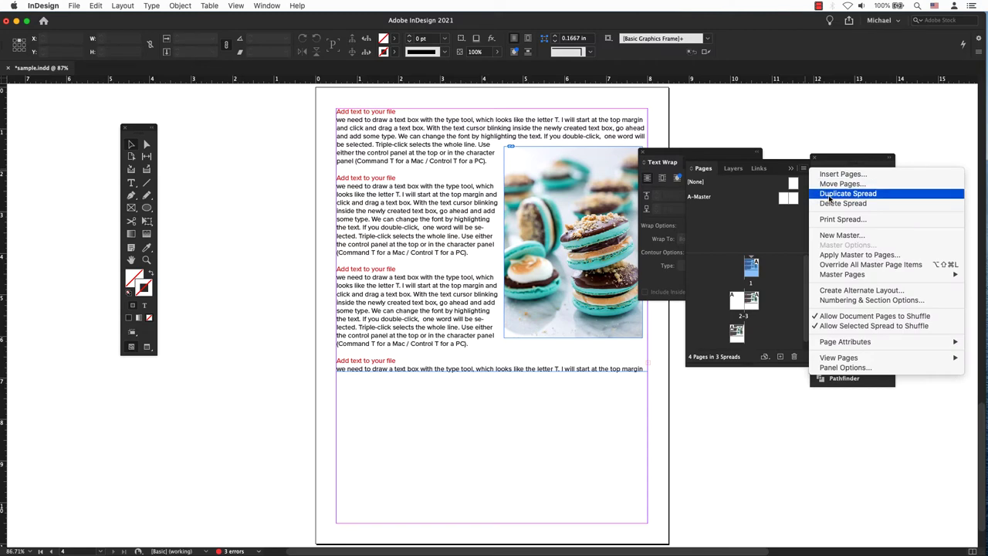
left_click(830, 194)
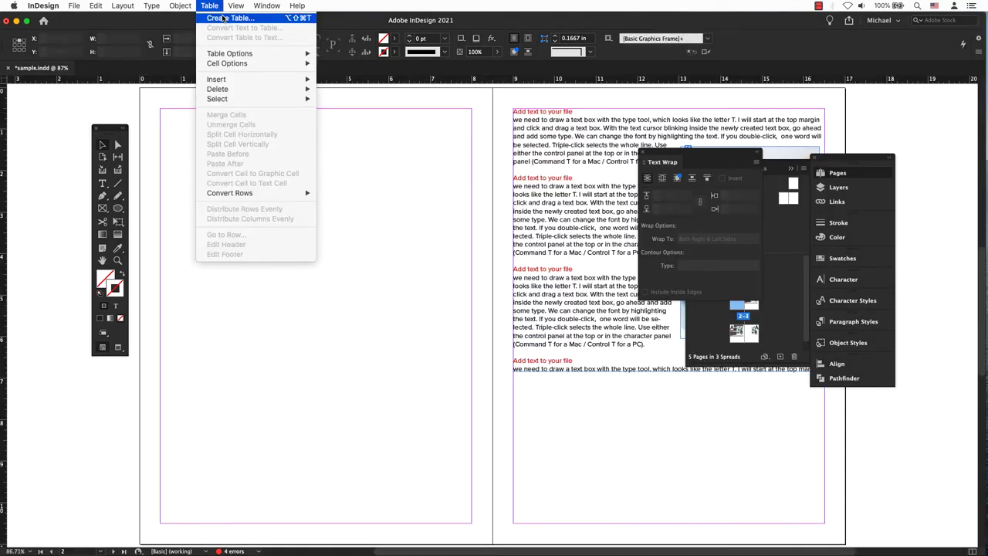
Create a 4-row by 4-column table and place it on blank page 2
left_click(223, 17)
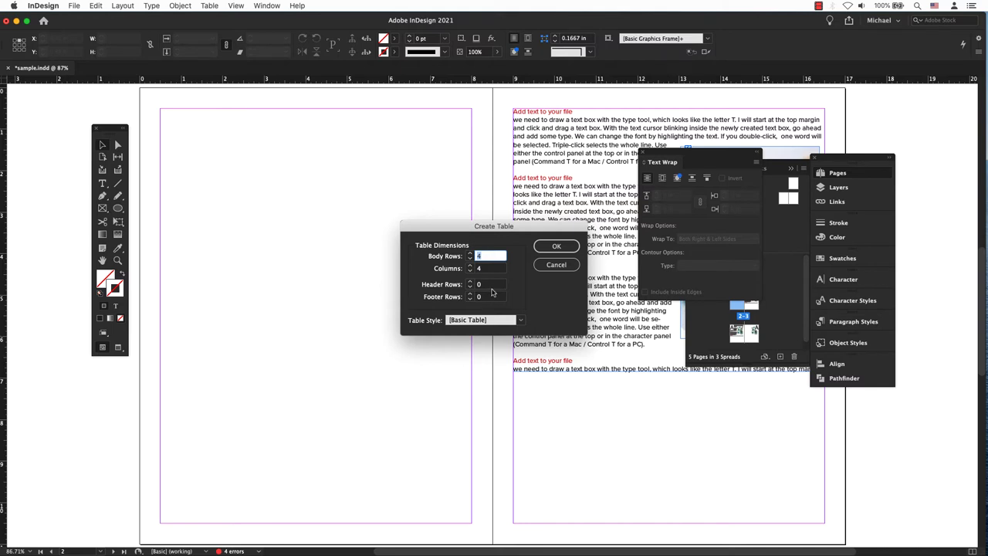
left_click(551, 247)
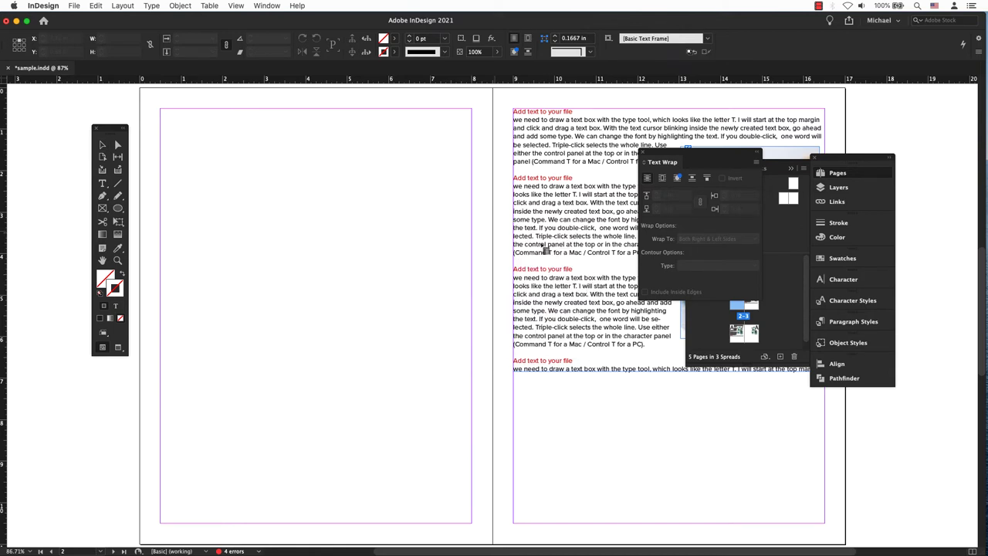
left_click(165, 114)
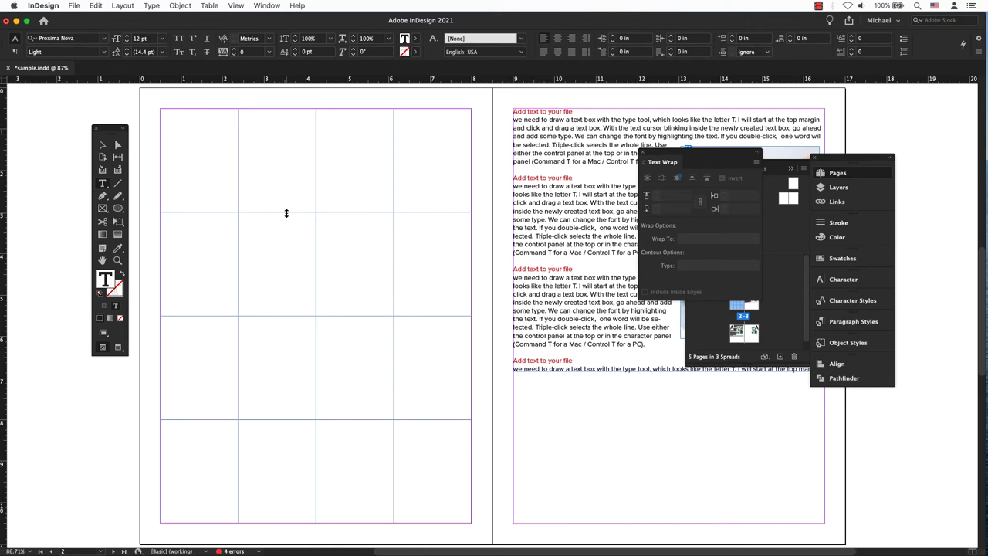
Make the table's top row 0.5 in tall and the three rows below about 2.5 in
left_click_drag(287, 213, 294, 129)
left_click_drag(175, 122, 443, 129)
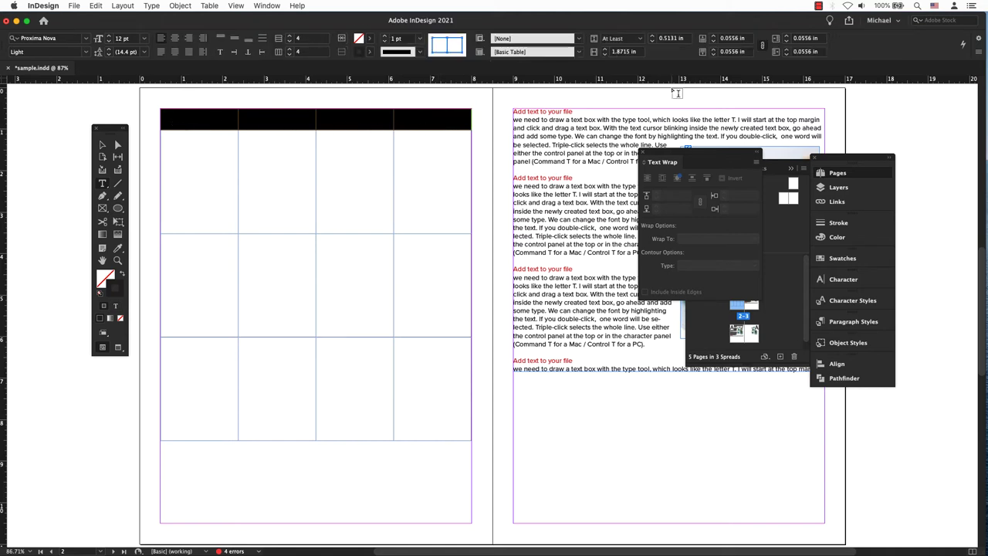
type("0.625")
key("Return")
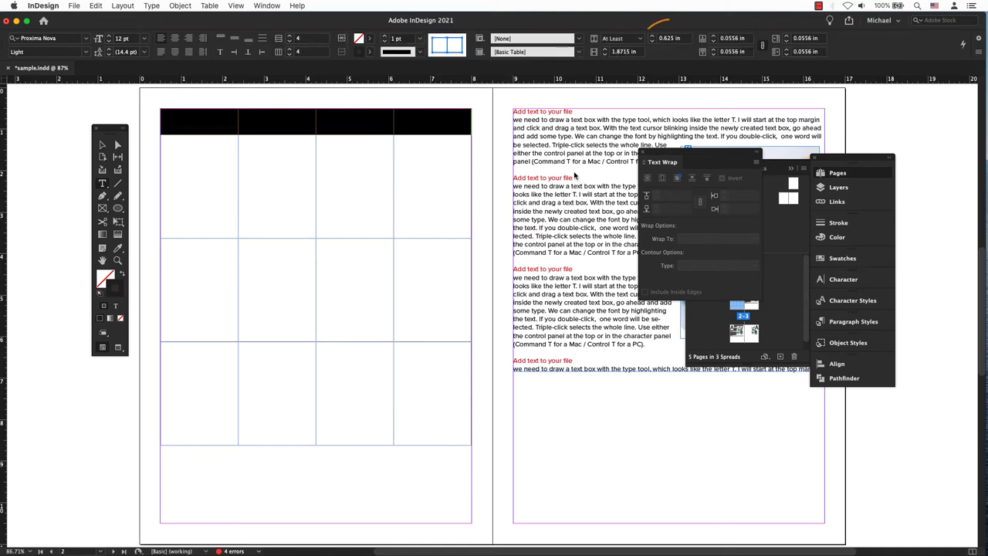
left_click(652, 41)
left_click(652, 42)
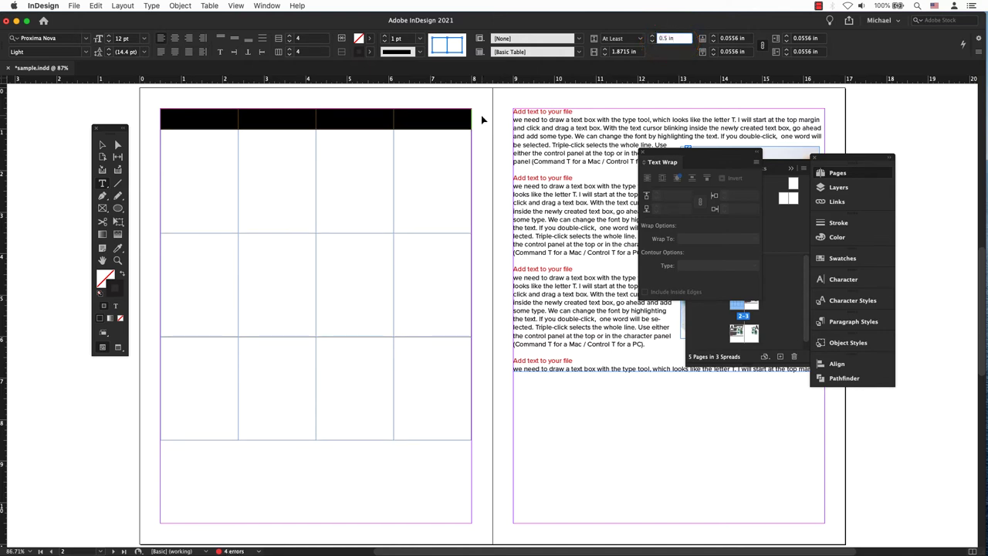
left_click(349, 202)
left_click_drag(185, 161, 421, 389)
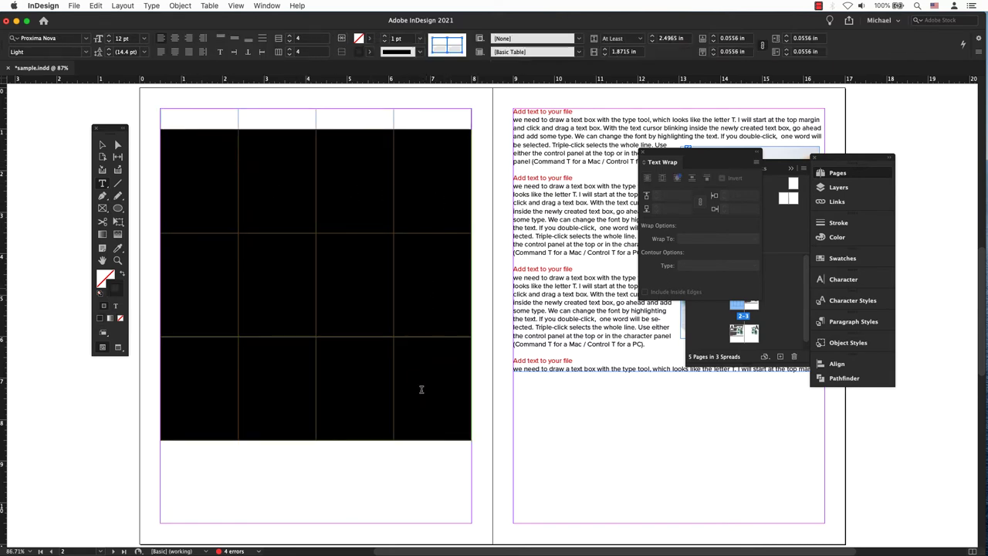
Set the table row height to 1 in
triple_click(667, 39)
type("1")
key("Return")
Type the header labels Questions, User 1, User 2 and User 3 across the first row
left_click(168, 115)
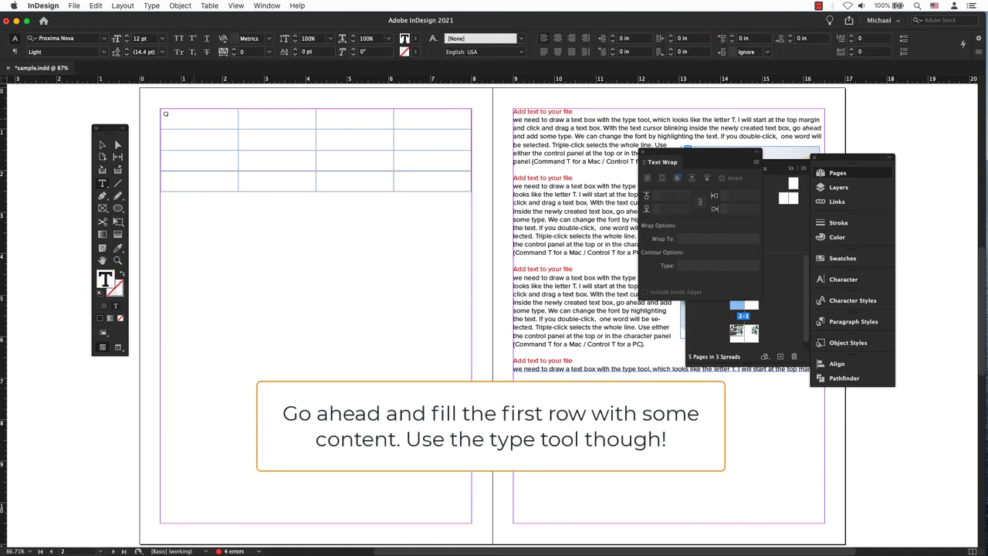
type("Questions")
key("Tab")
type("Pa")
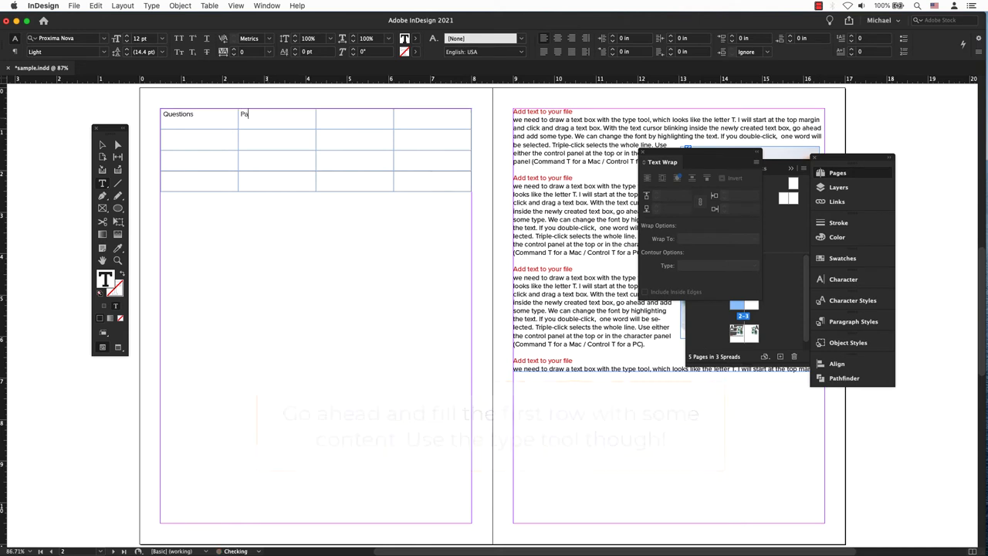
type("rUser 1")
key("Tab")
type("User 2")
key("Tab")
type("User 3")
key("Escape")
Centre the header row text both horizontally and vertically in its cells
key("super+shift+2")
left_click(178, 121)
left_click_drag(178, 117, 448, 118)
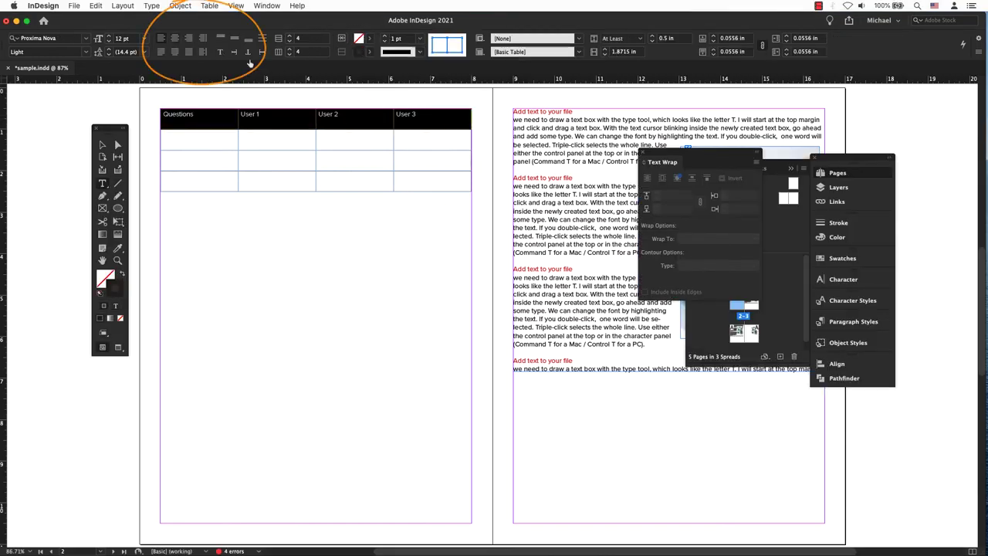
left_click(175, 39)
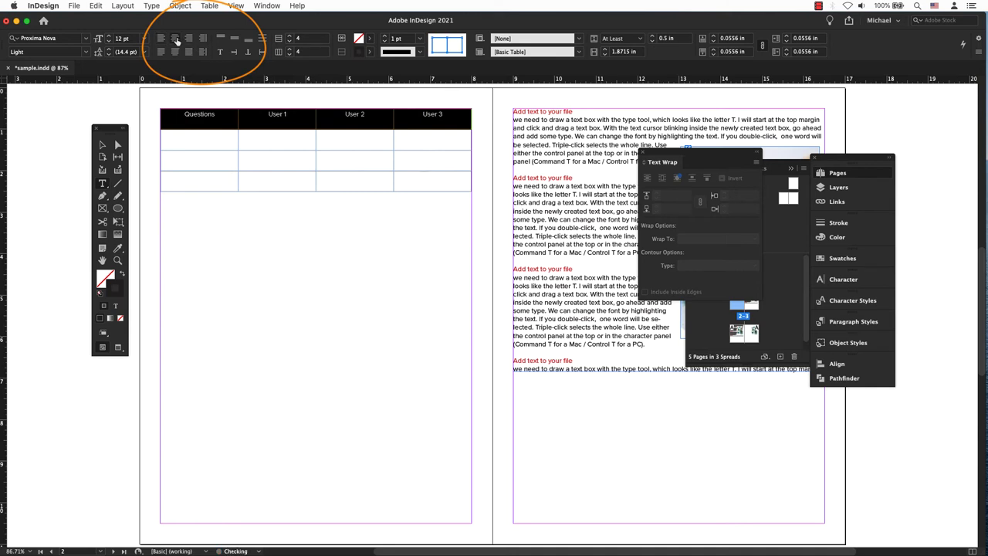
left_click(235, 39)
left_click(188, 119)
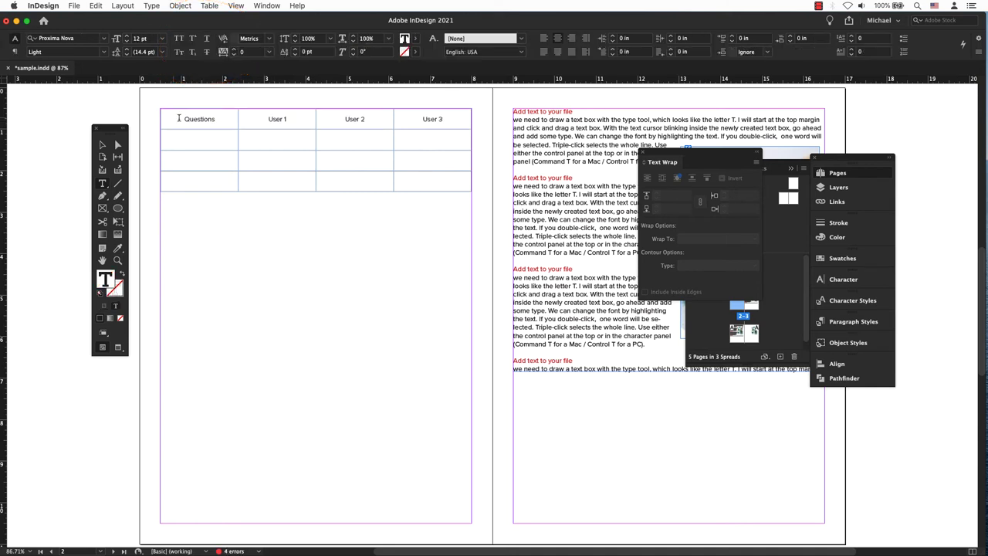
Fill the header row cells with the navy swatch C=100 M=90 Y=10 K=0
left_click_drag(188, 118, 474, 114)
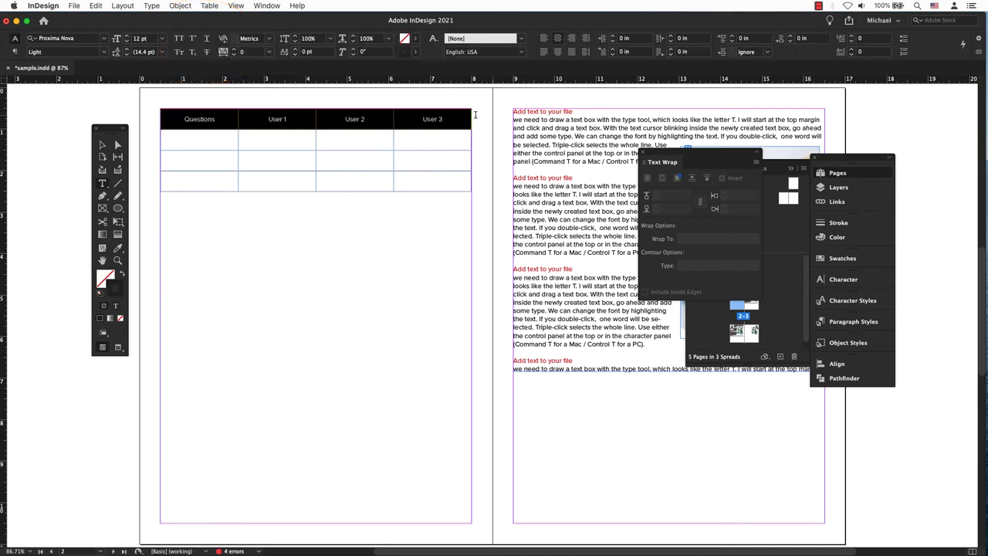
left_click(840, 258)
left_click(729, 388)
left_click(471, 139)
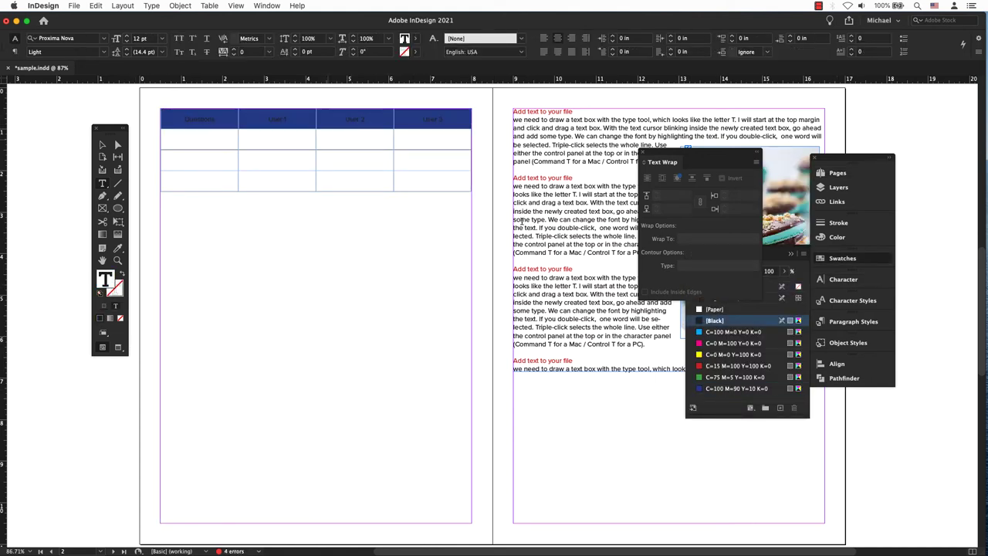
Make the User 1, User 2, User 3 and Questions labels white using [Paper]
triple_click(273, 117)
left_click(770, 259)
left_click(711, 310)
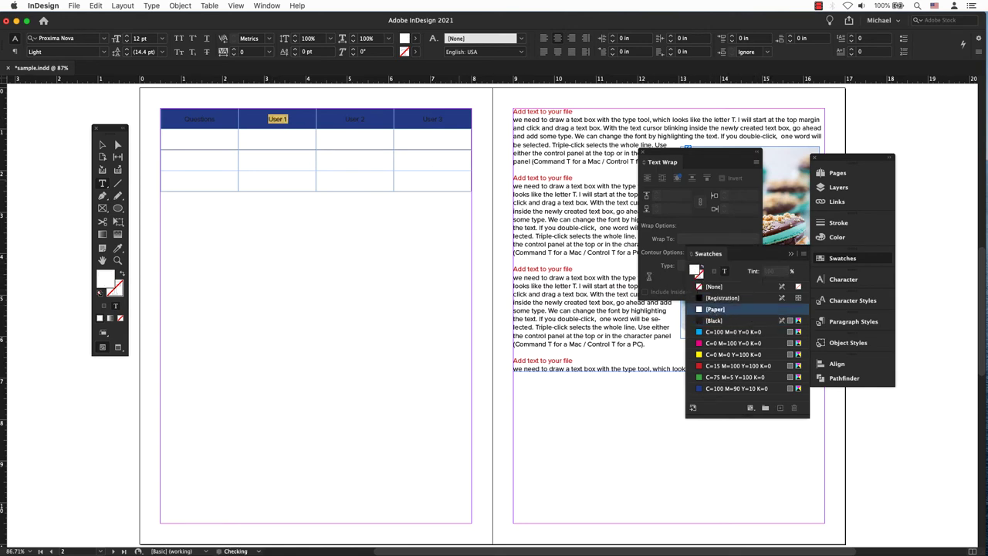
left_click_drag(347, 118, 434, 118)
left_click(712, 310)
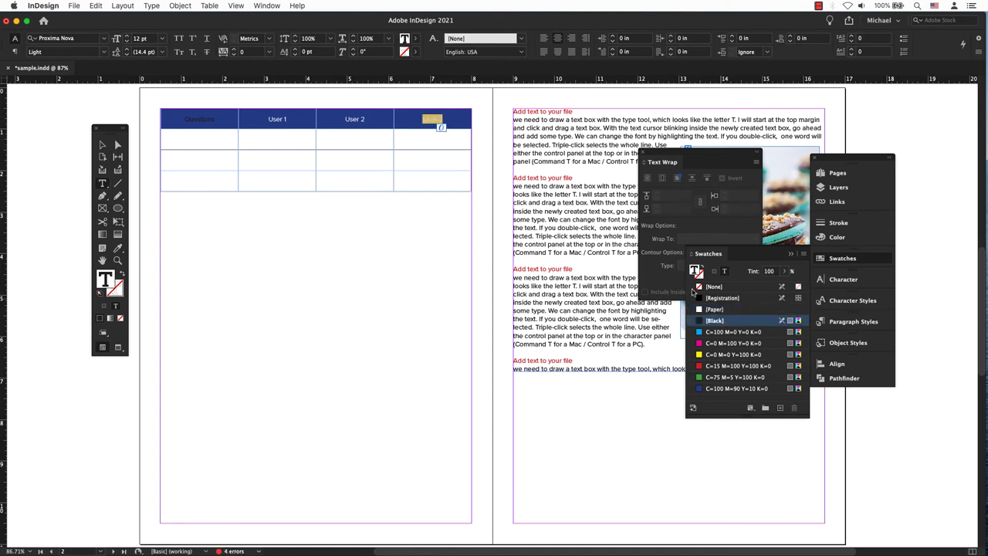
left_click(712, 309)
left_click_drag(185, 118, 213, 121)
left_click(711, 310)
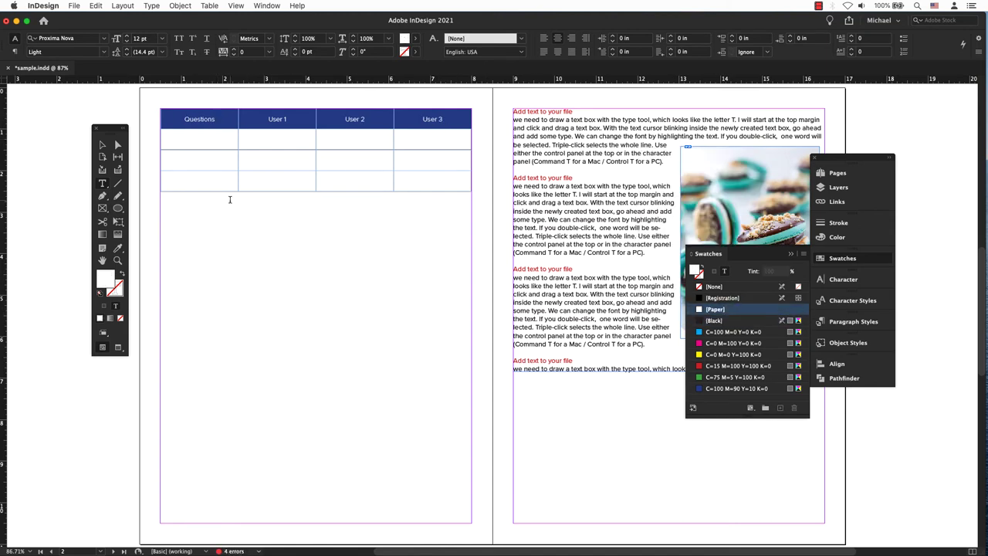
Give the third row a C=100 M=90 Y=10 K=0 navy fill lightened to about 71% tint
left_click(167, 166)
left_click(145, 160)
left_click(185, 131)
left_click(156, 160)
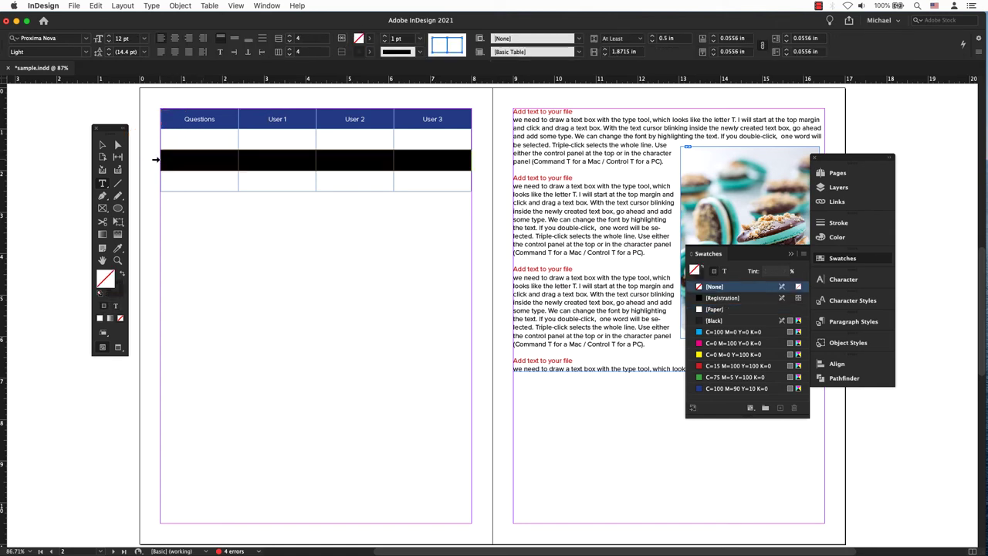
left_click(726, 389)
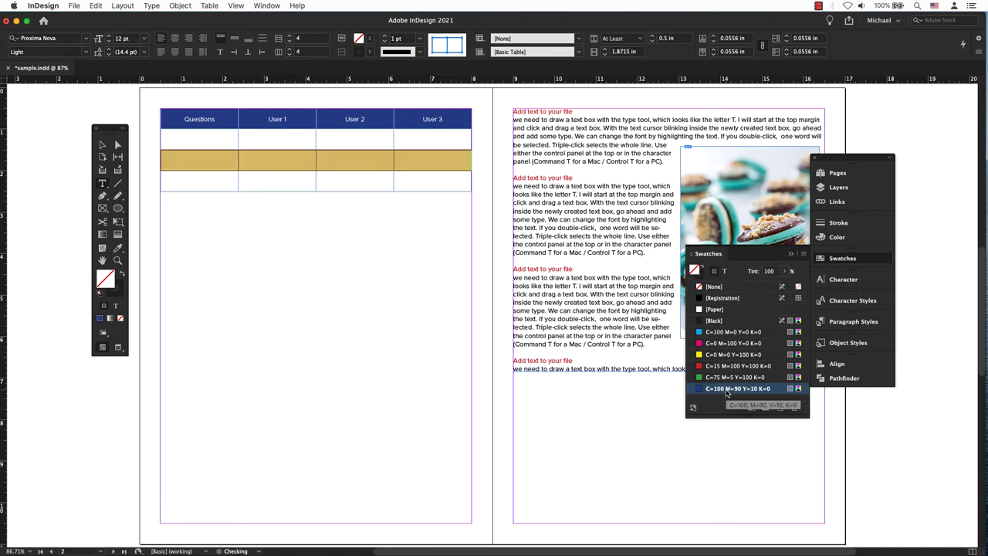
mouse_move(784, 271)
left_mouse_down()
mouse_move(785, 284)
mouse_move(775, 286)
left_mouse_up()
left_click(485, 217)
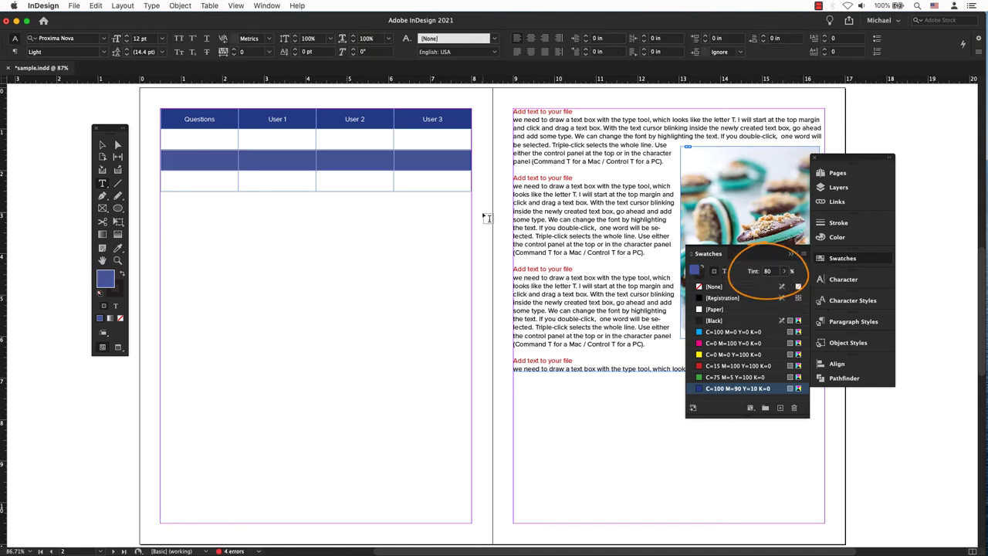
left_click(162, 160)
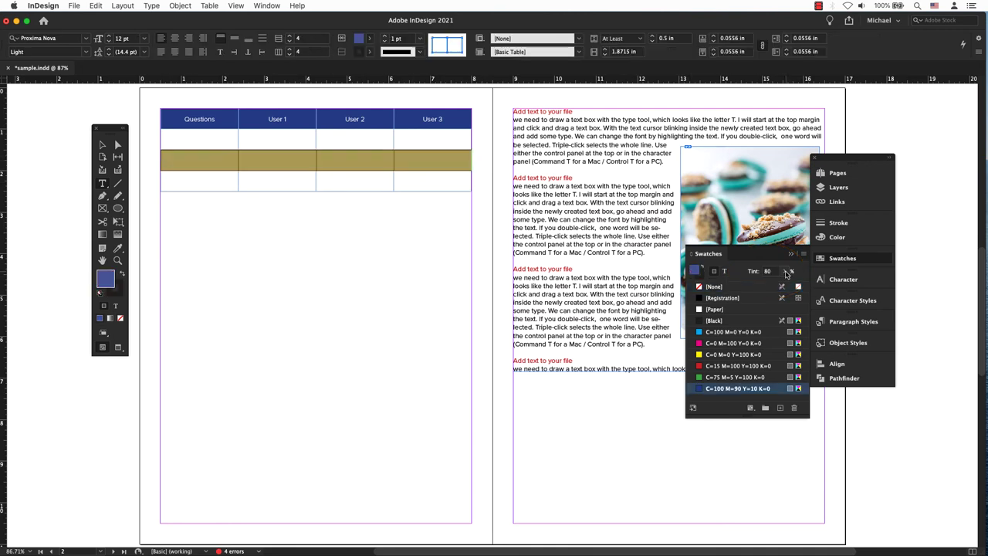
left_click(785, 271)
left_click_drag(774, 285, 769, 287)
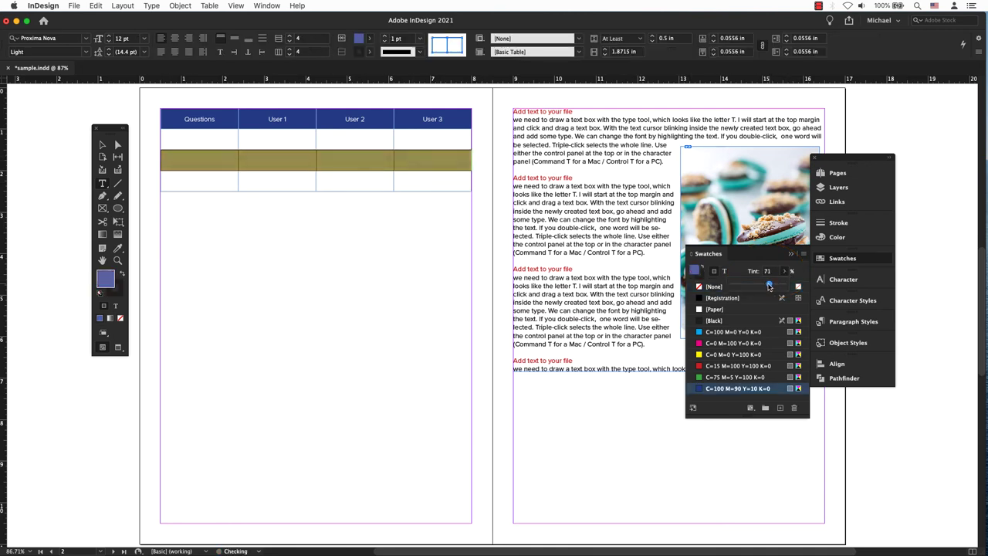
Insert 4 new rows below the table's last row
left_click(163, 183)
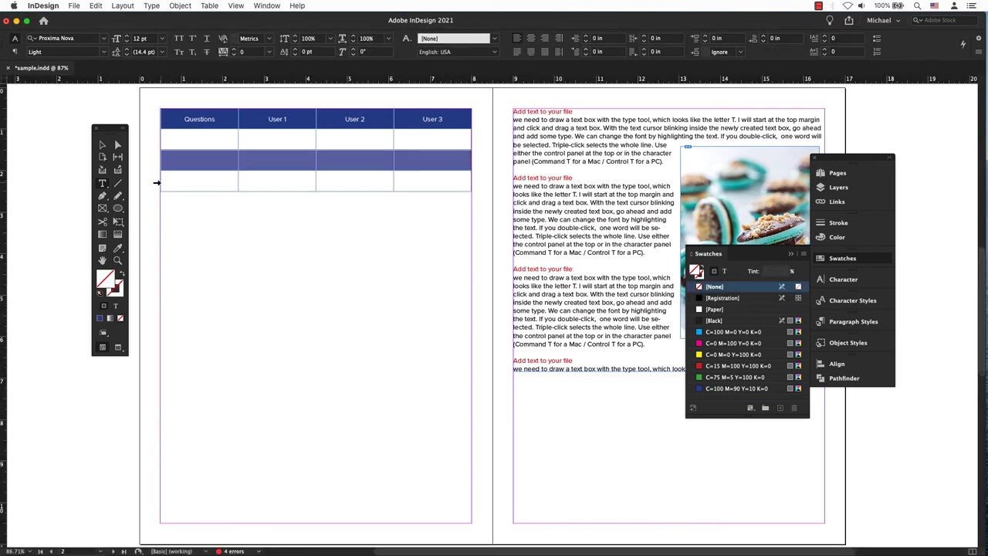
left_click(157, 182)
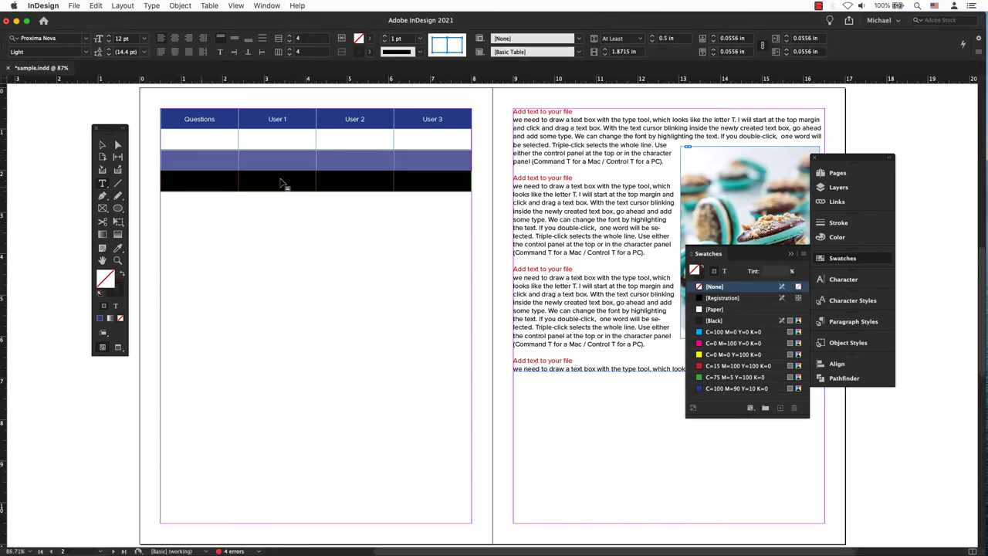
right_click(310, 179)
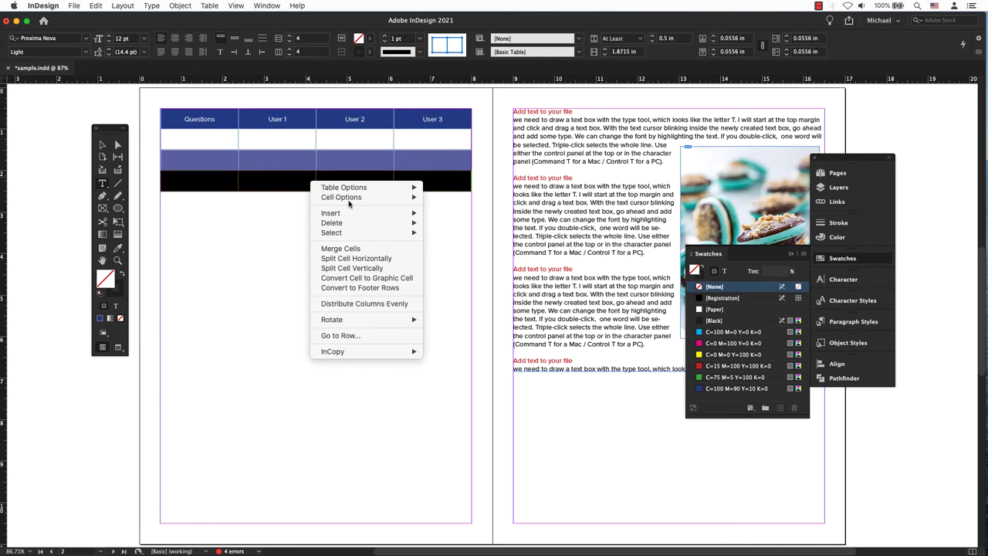
mouse_move(366, 213)
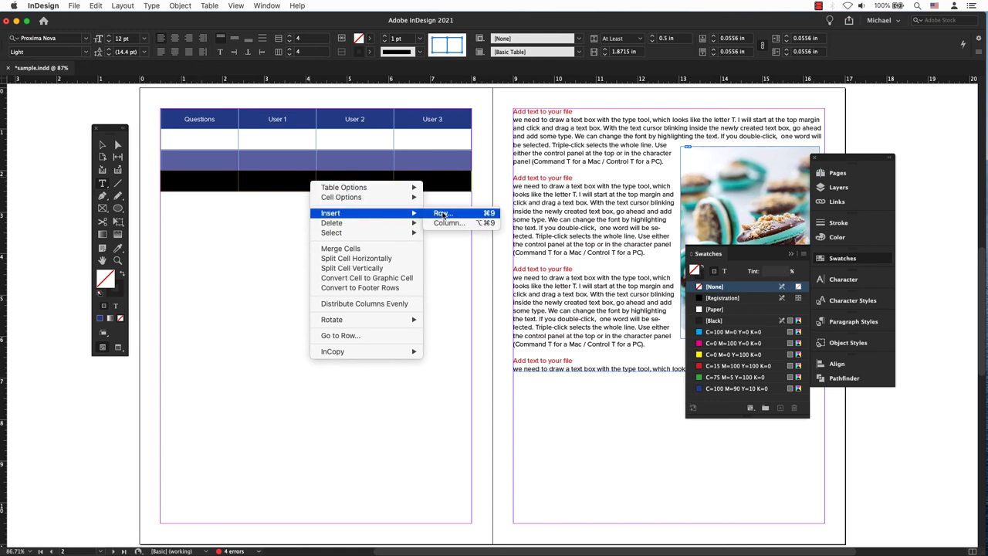
left_click(443, 214)
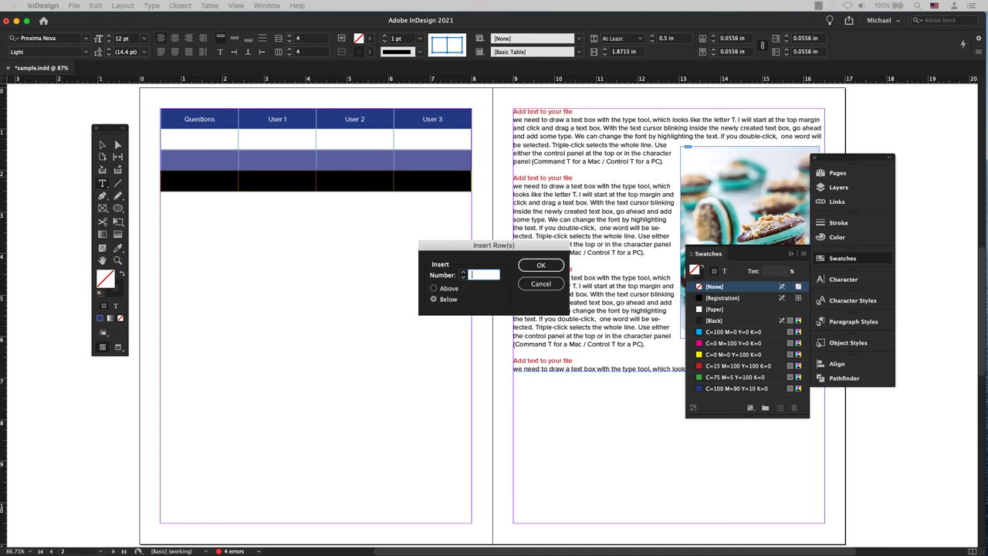
type("4")
key("Return")
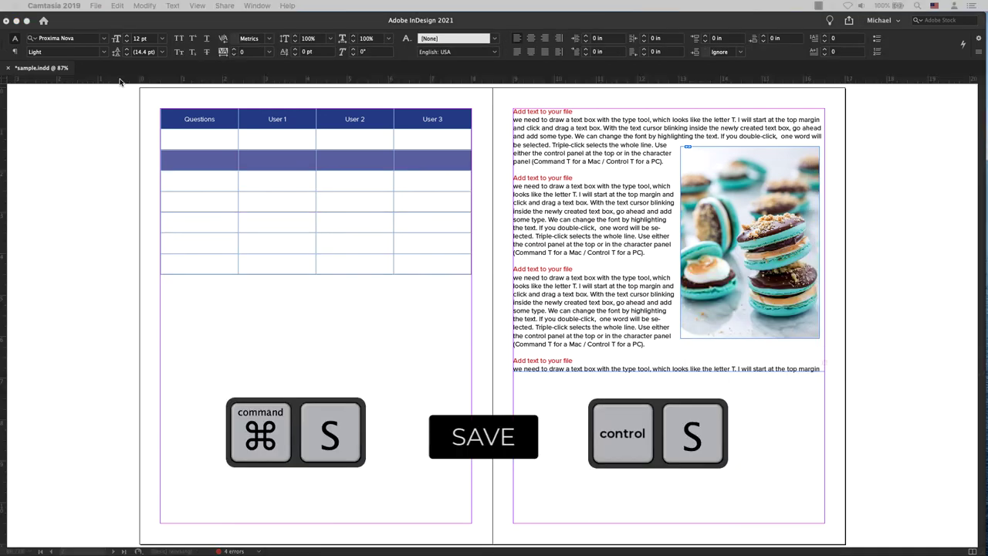
left_click(118, 144)
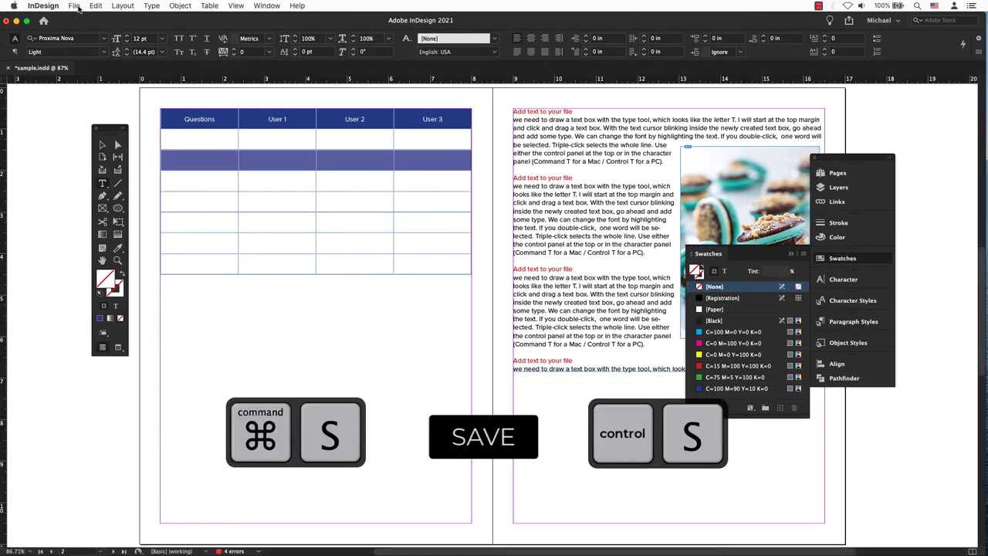
Save sample.indd and start exporting it as sample.pdf, showing the format choices
left_click(78, 8)
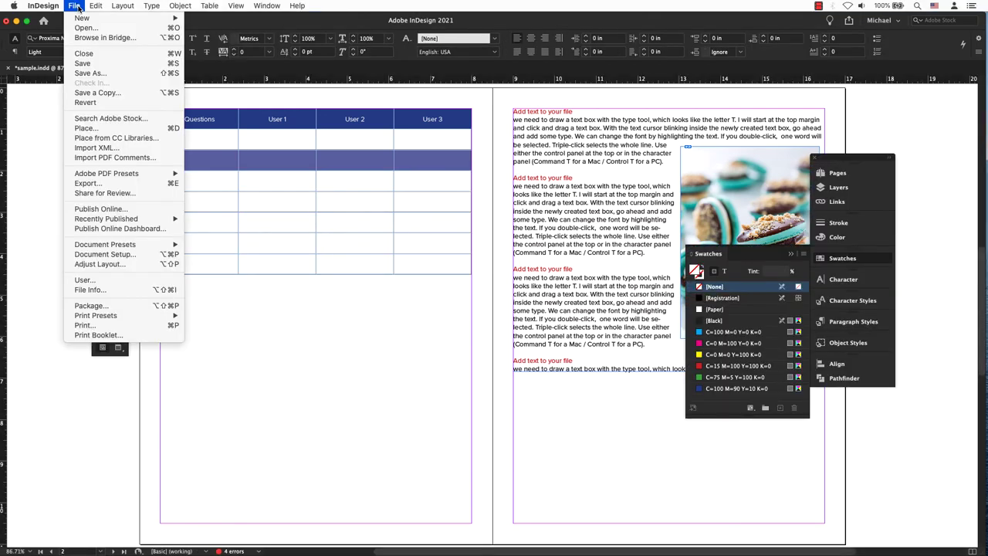
left_click(92, 68)
left_click(79, 7)
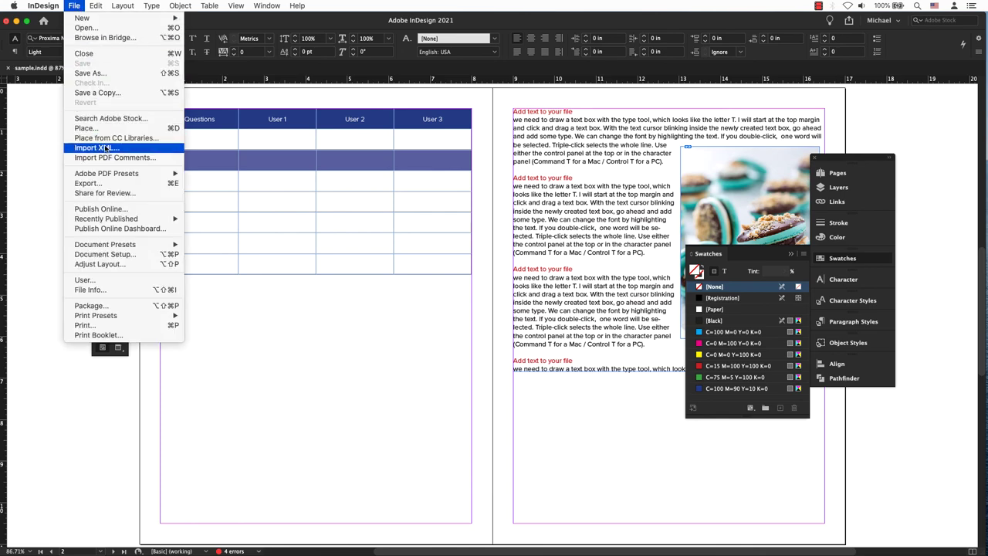
left_click(87, 183)
left_click(522, 366)
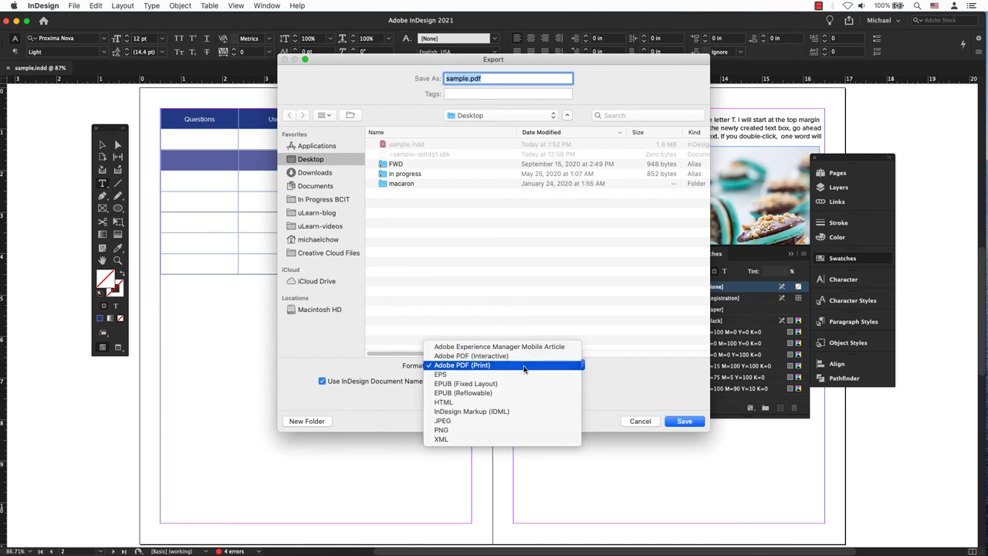
Export sample.pdf as Adobe PDF (Print) with the [Smallest File Size] preset
left_click(523, 369)
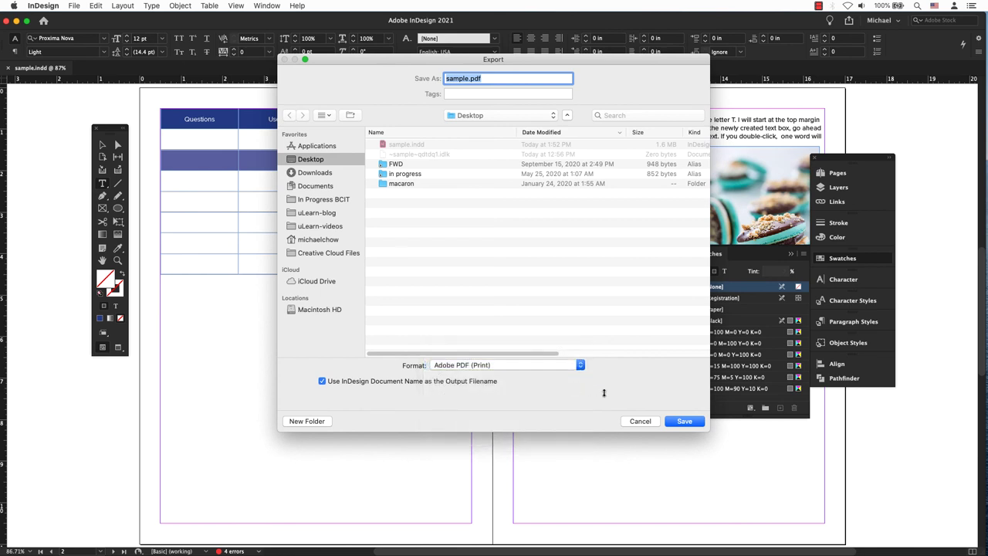
left_click(678, 421)
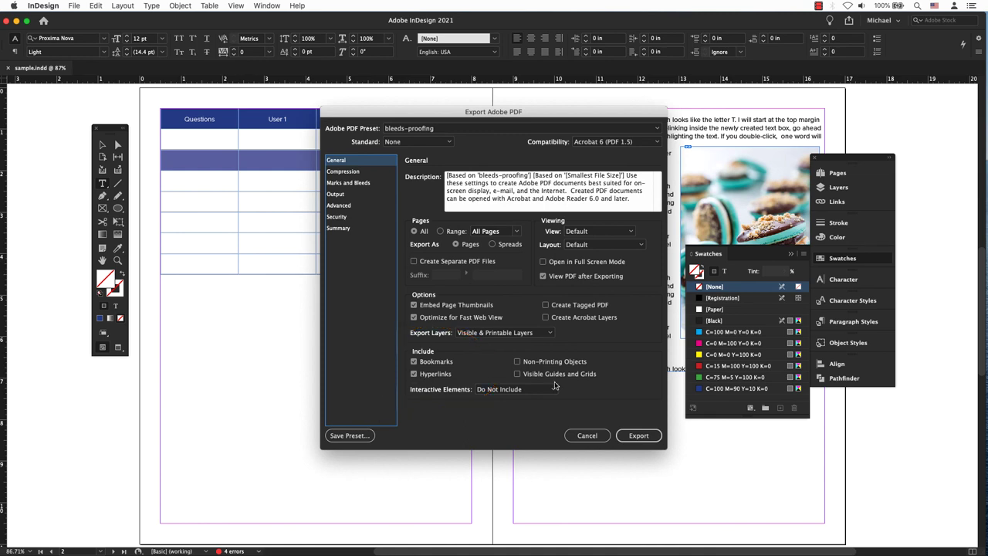
left_click(450, 128)
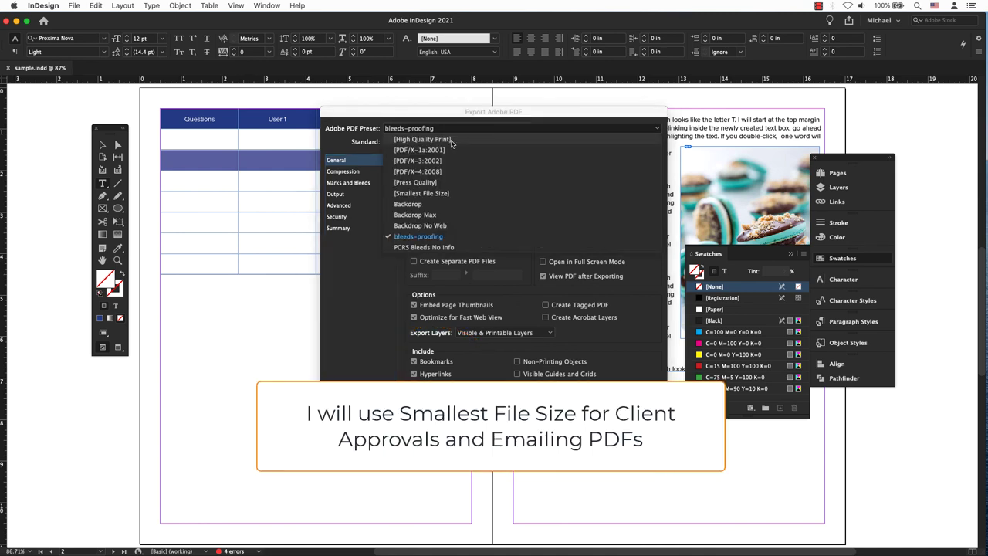
left_click(455, 193)
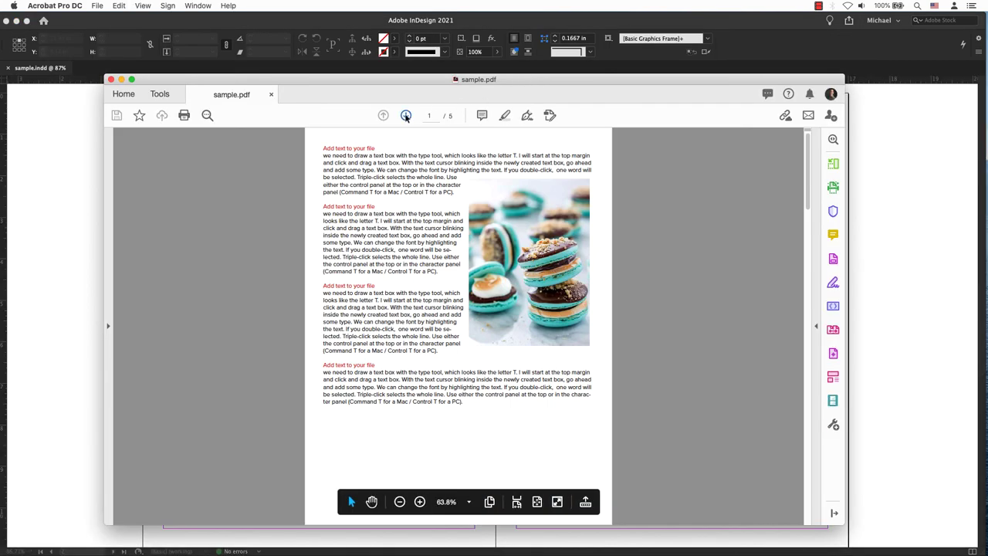
Page forward through sample.pdf in Acrobat to page 4 of 5
left_click(406, 115)
left_click(406, 115)
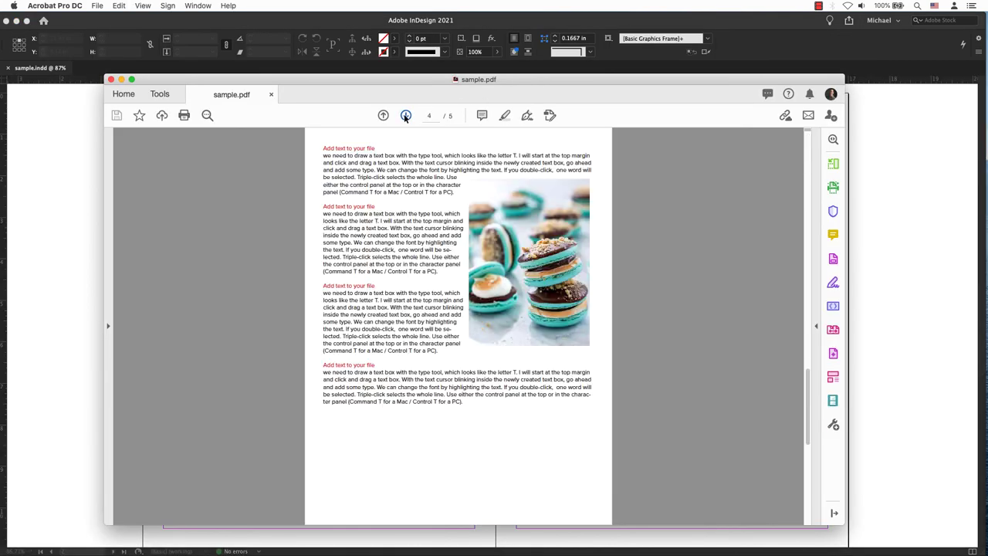